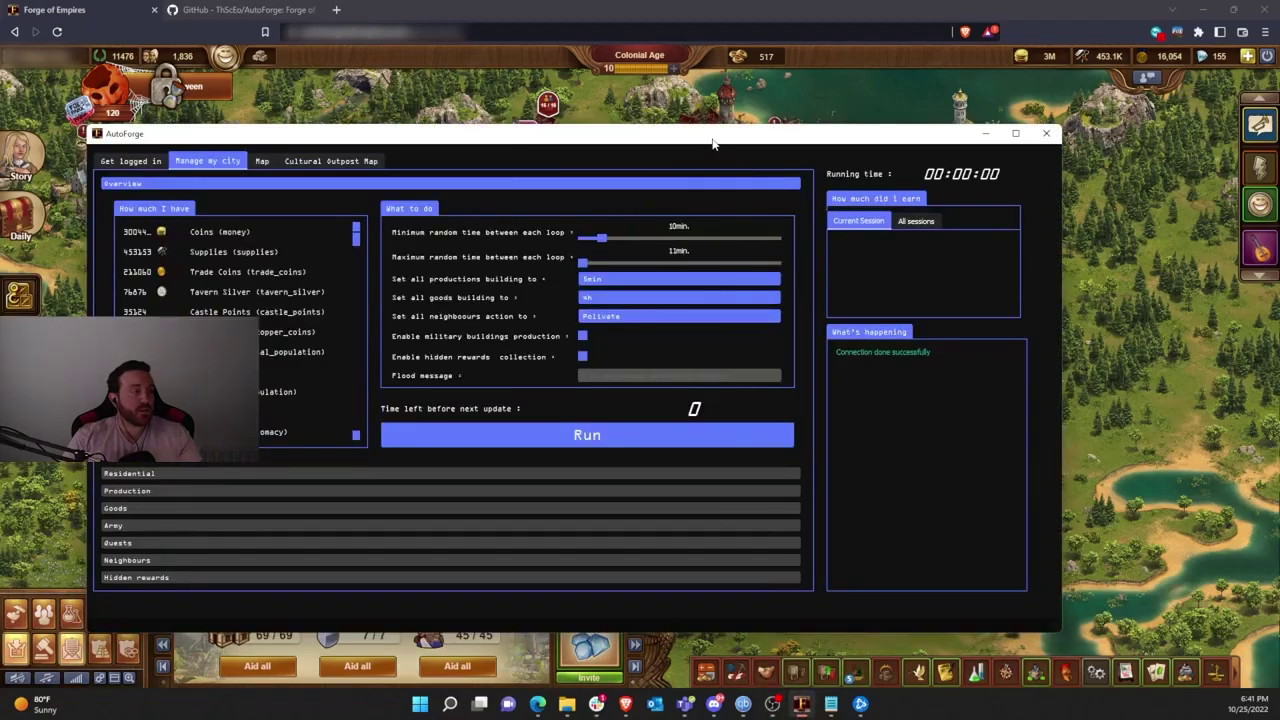
# - Move the AutoForge window slightly down and to the right over the game
pyautogui.moveTo(713, 143); pyautogui.dragTo(808, 160)
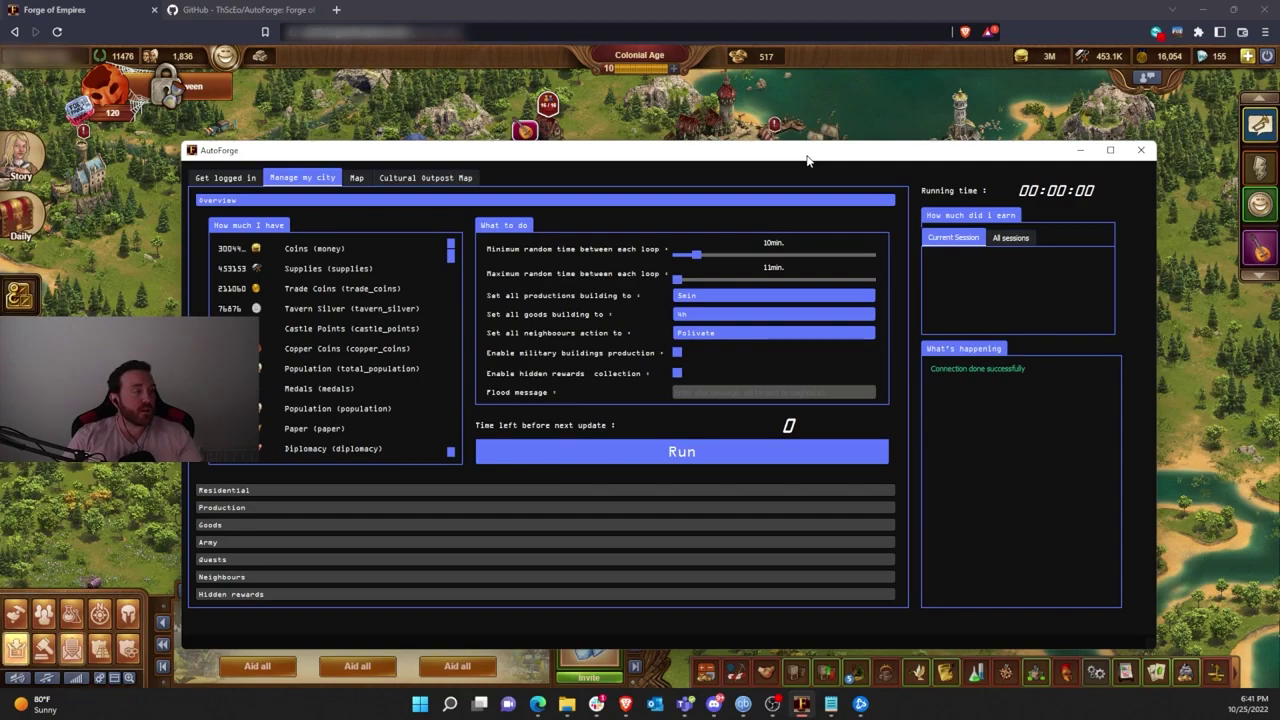
# - Hide the bot, switch to the AutoForge GitHub page and jump to the README's Download section
pyautogui.click(760, 18)
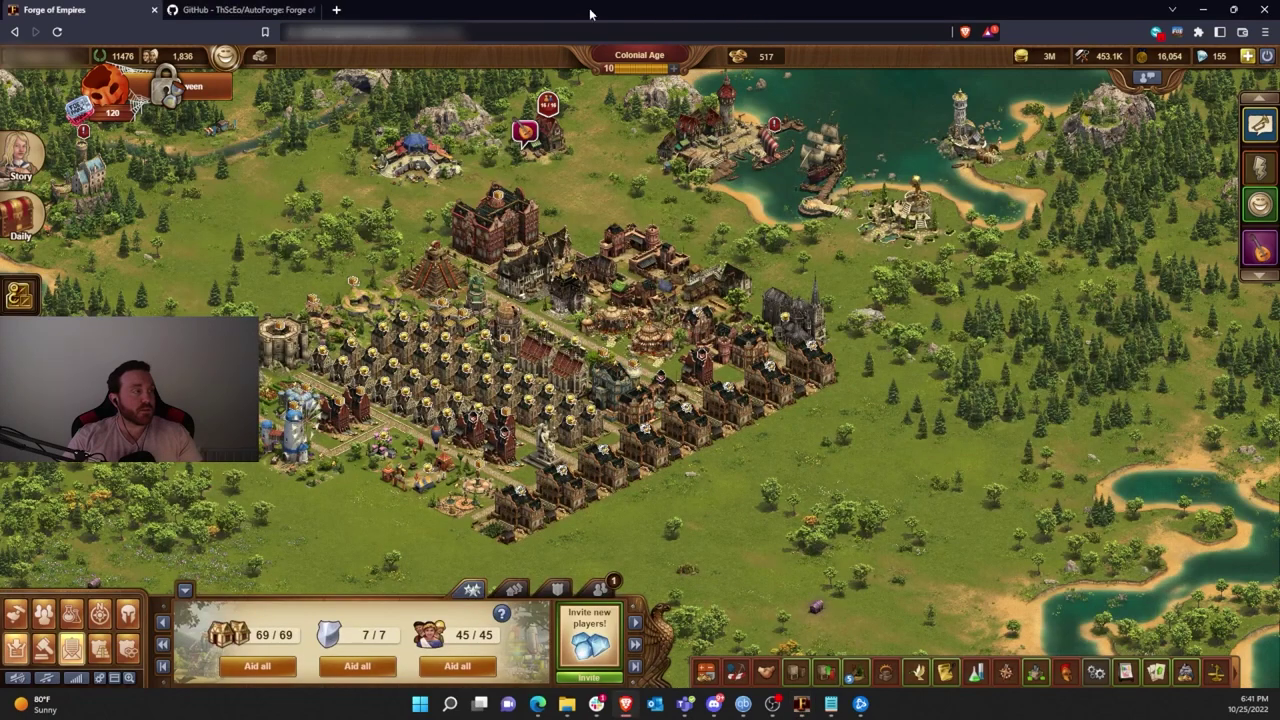
pyautogui.click(258, 10)
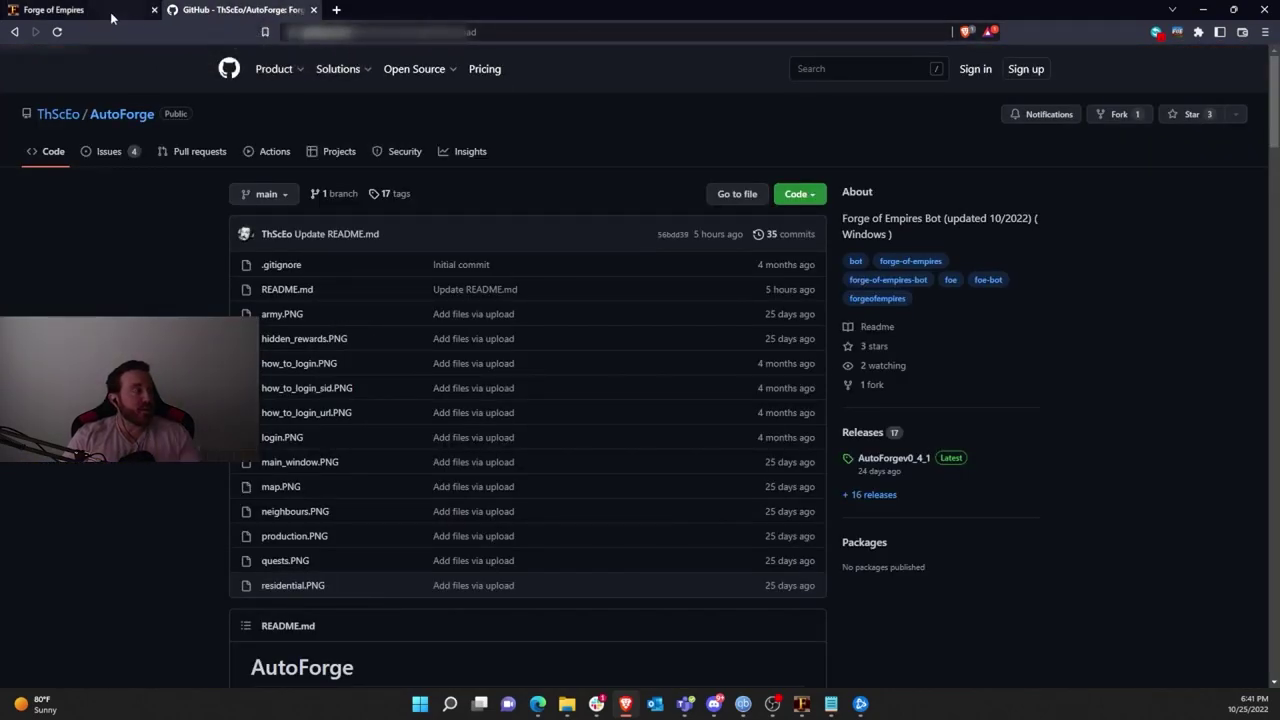
pyautogui.scroll(-5, 366, 357)
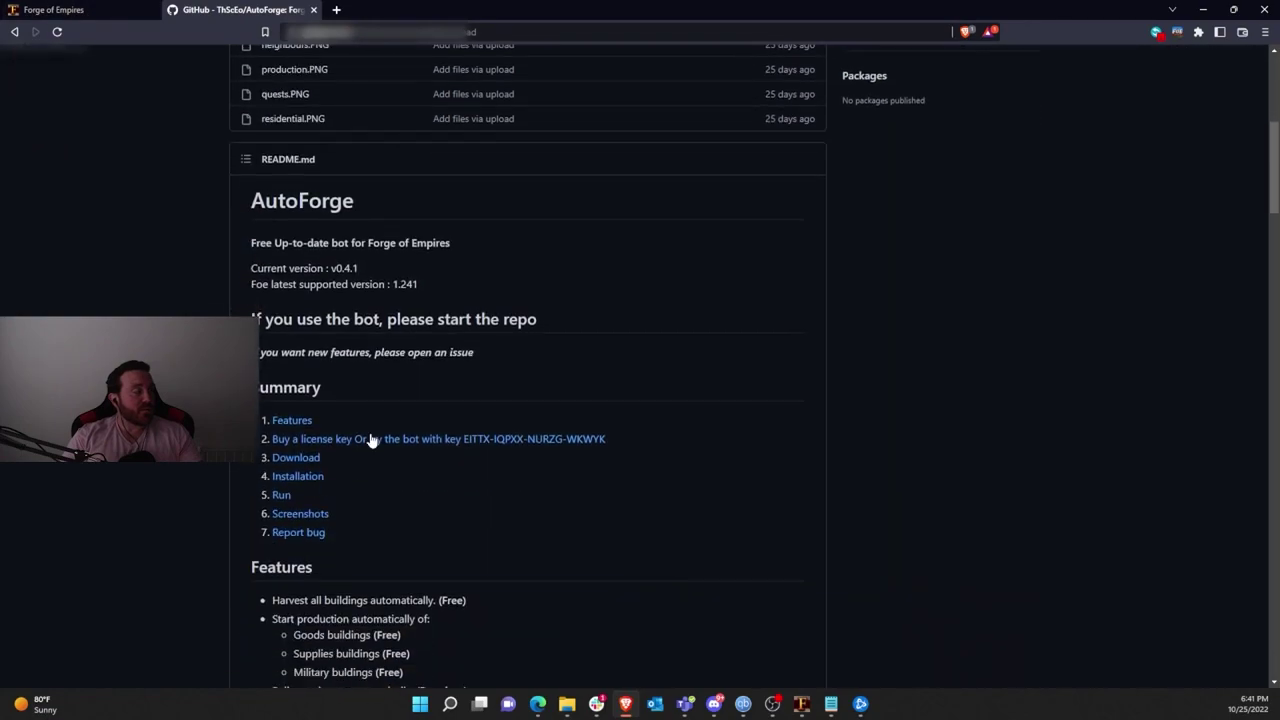
pyautogui.click(290, 457)
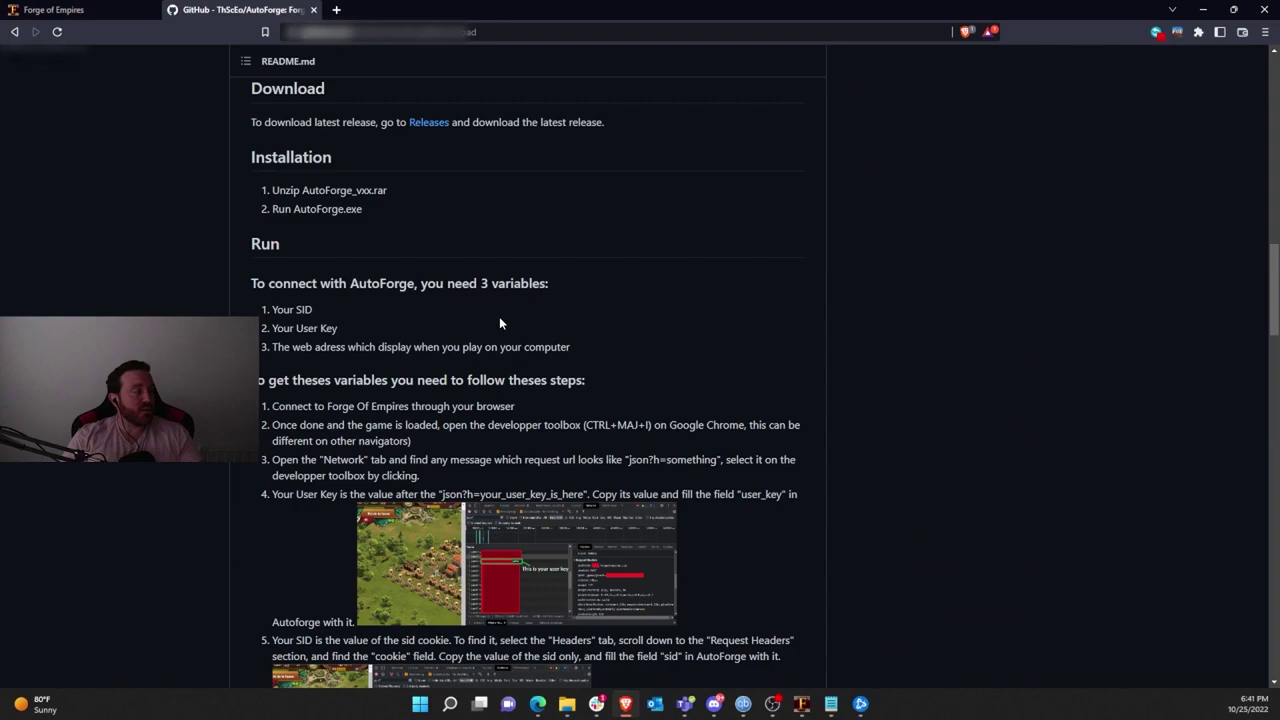
# - Scroll back to the free licence key, select it, then read on toward the Run section
pyautogui.scroll(1, 501, 320)
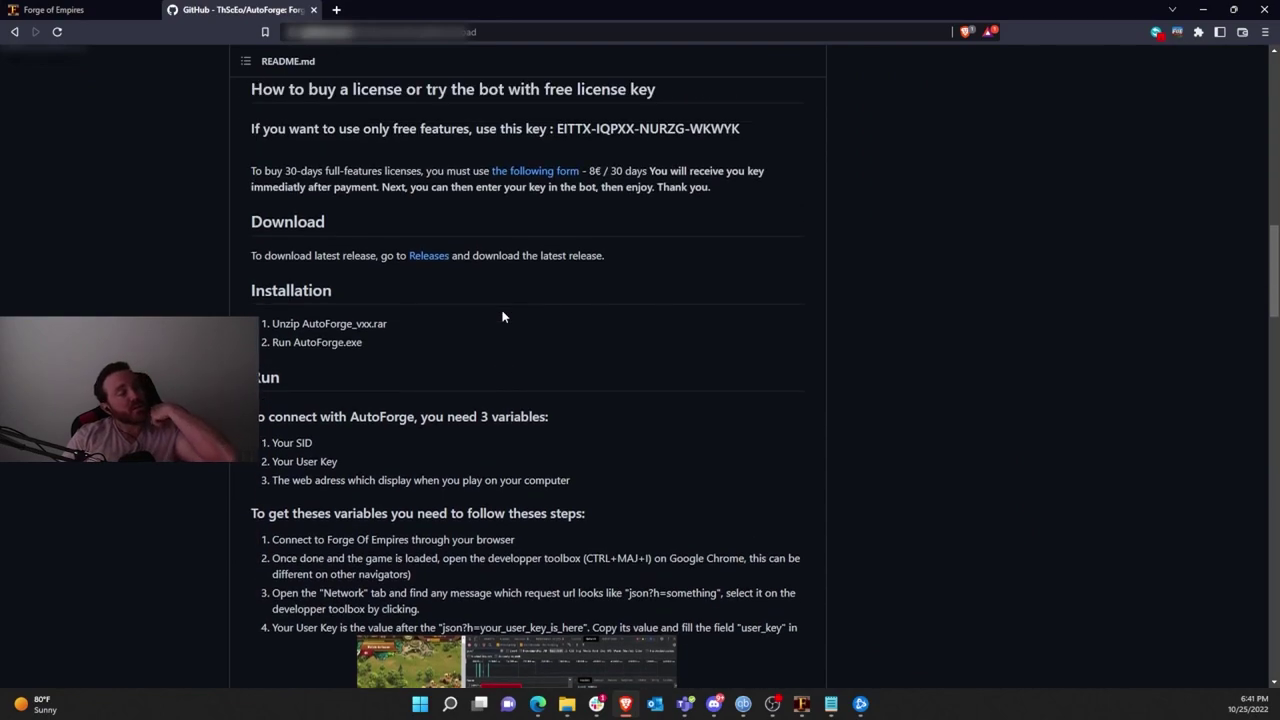
pyautogui.scroll(1, 503, 317)
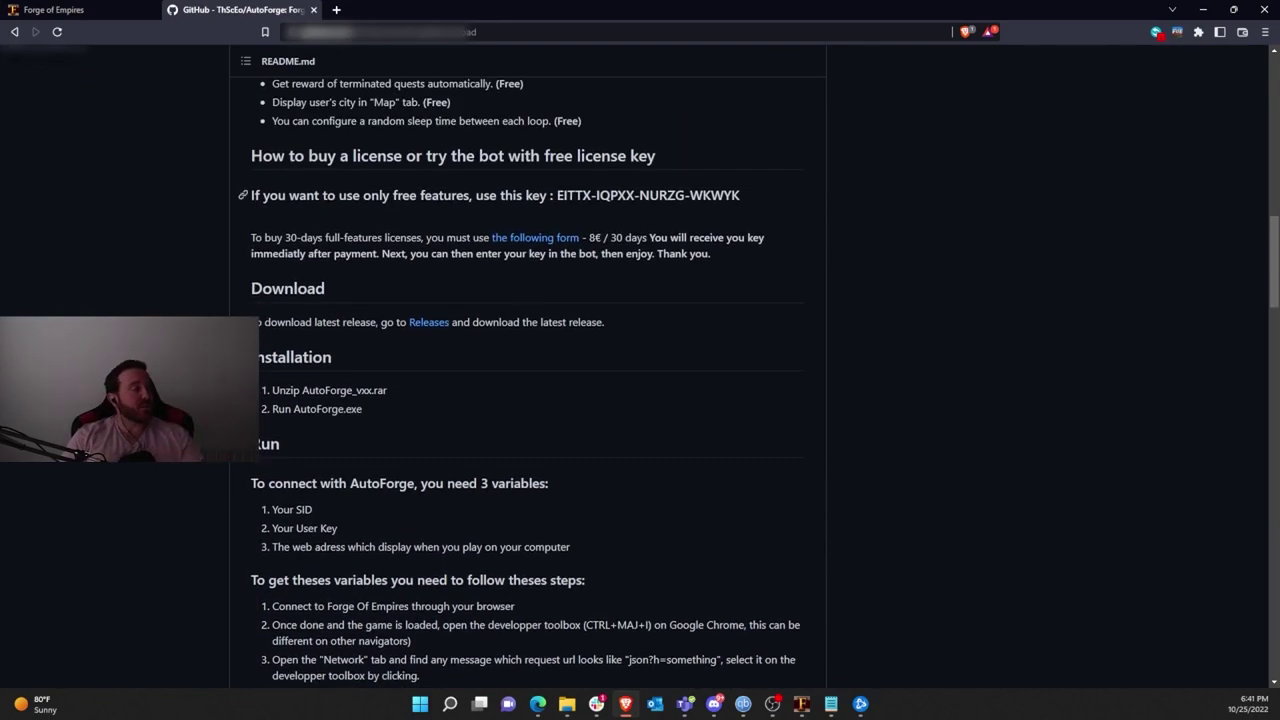
pyautogui.moveTo(560, 195); pyautogui.dragTo(735, 195)
pyautogui.click(751, 197)
pyautogui.scroll(-3, 539, 352)
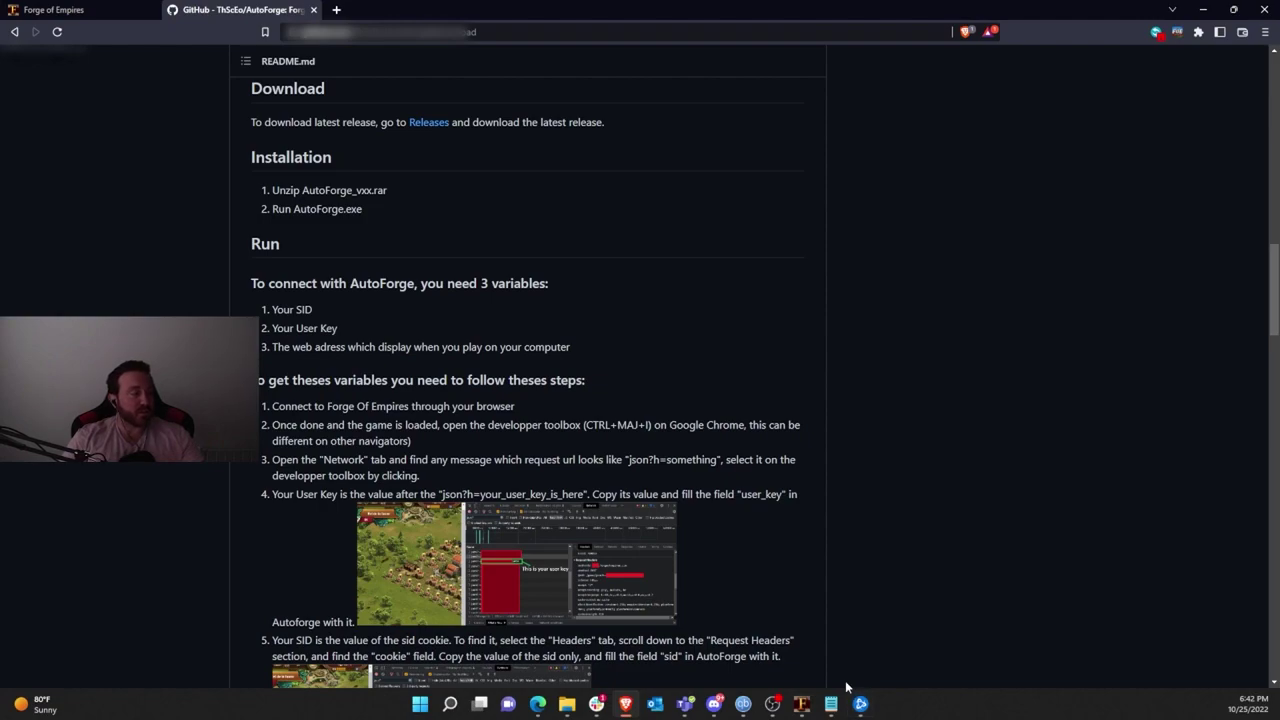
# - Return to the Forge of Empires game and pan the city map slightly right
pyautogui.click(93, 19)
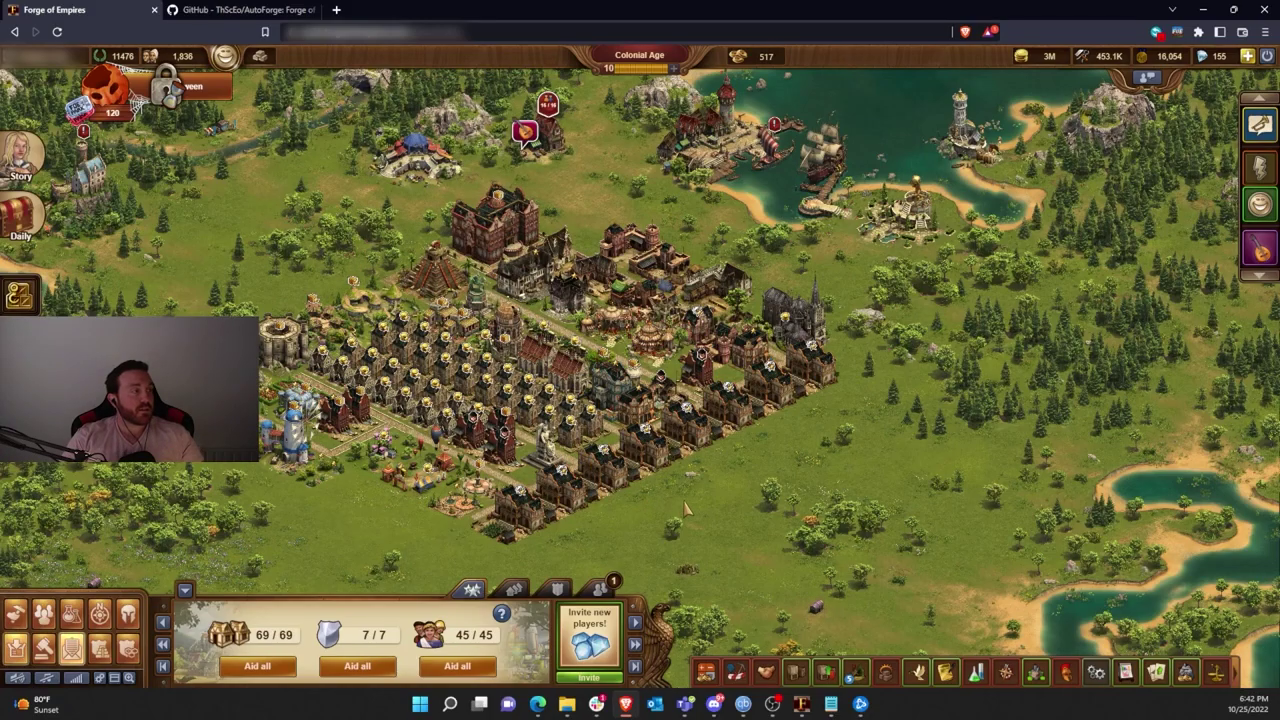
pyautogui.moveTo(677, 508); pyautogui.dragTo(726, 531)
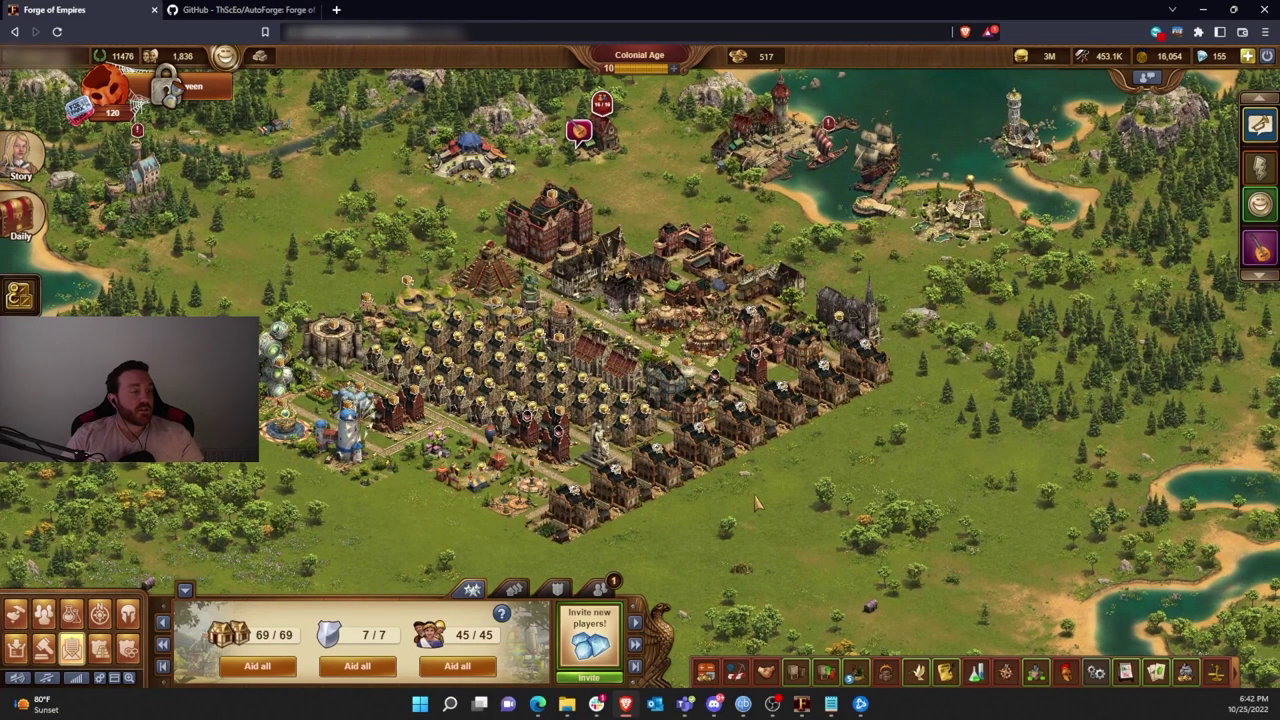
# - Restore AutoForge from the taskbar and move its window up and to the right
pyautogui.click(801, 704)
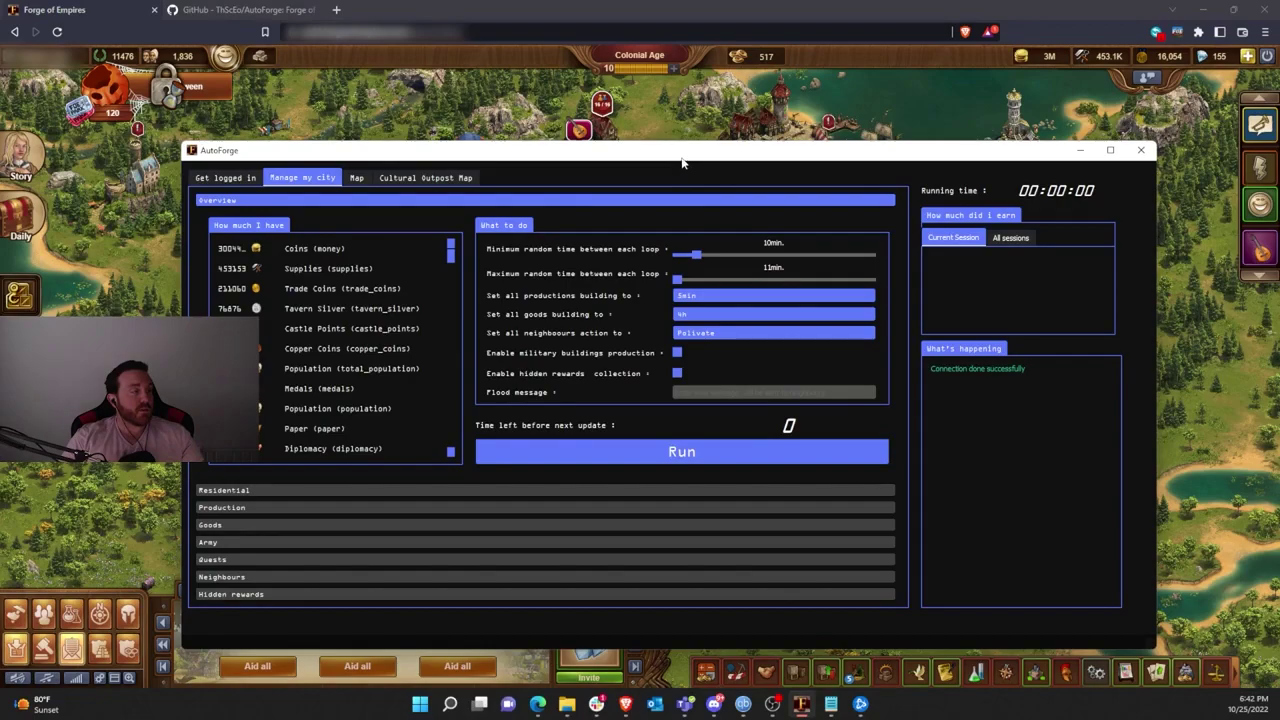
pyautogui.moveTo(682, 162); pyautogui.dragTo(702, 118)
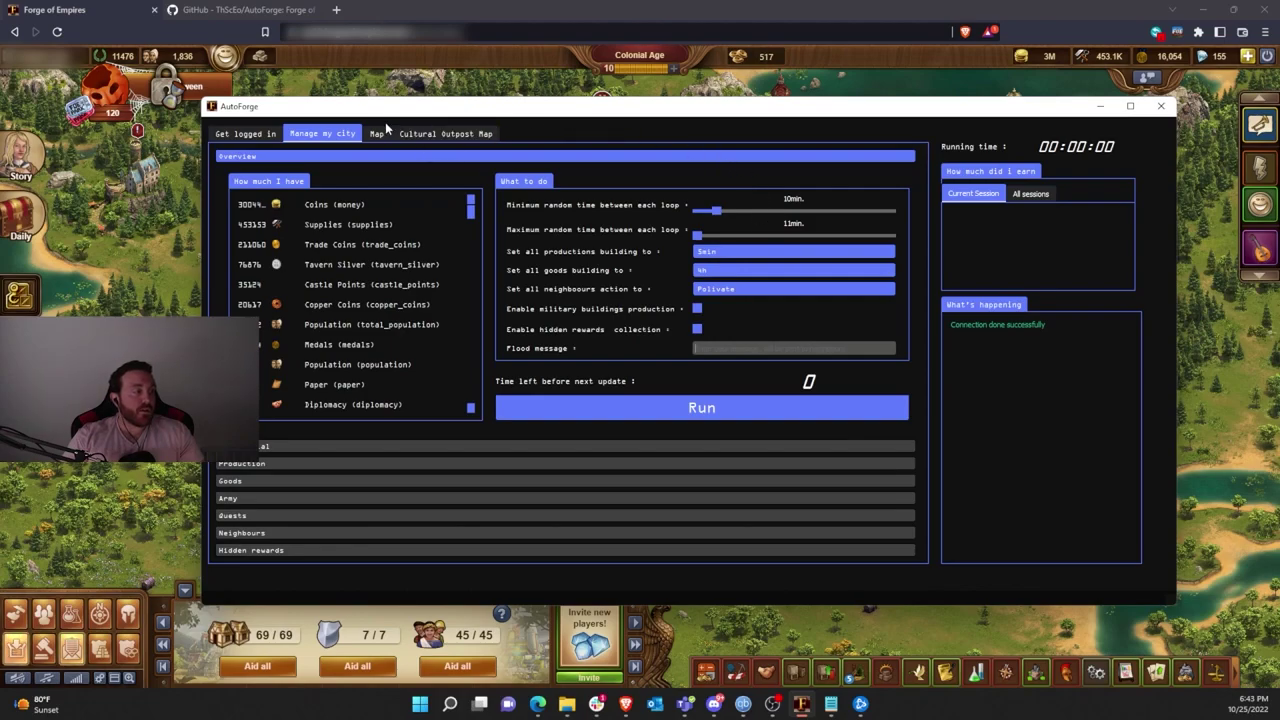
# - Switch to the AutoForge README and scroll through its setup steps and Screenshots section
pyautogui.click(255, 10)
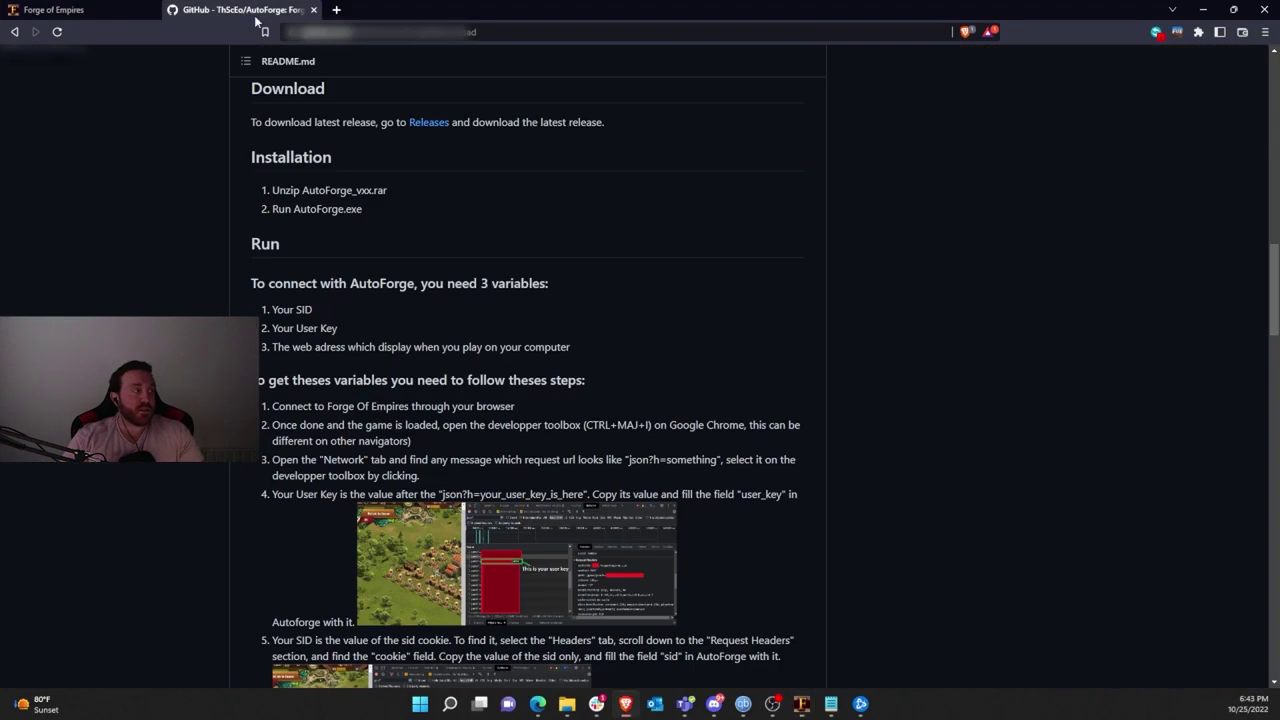
pyautogui.scroll(-5, 430, 337)
pyautogui.scroll(2, 560, 312)
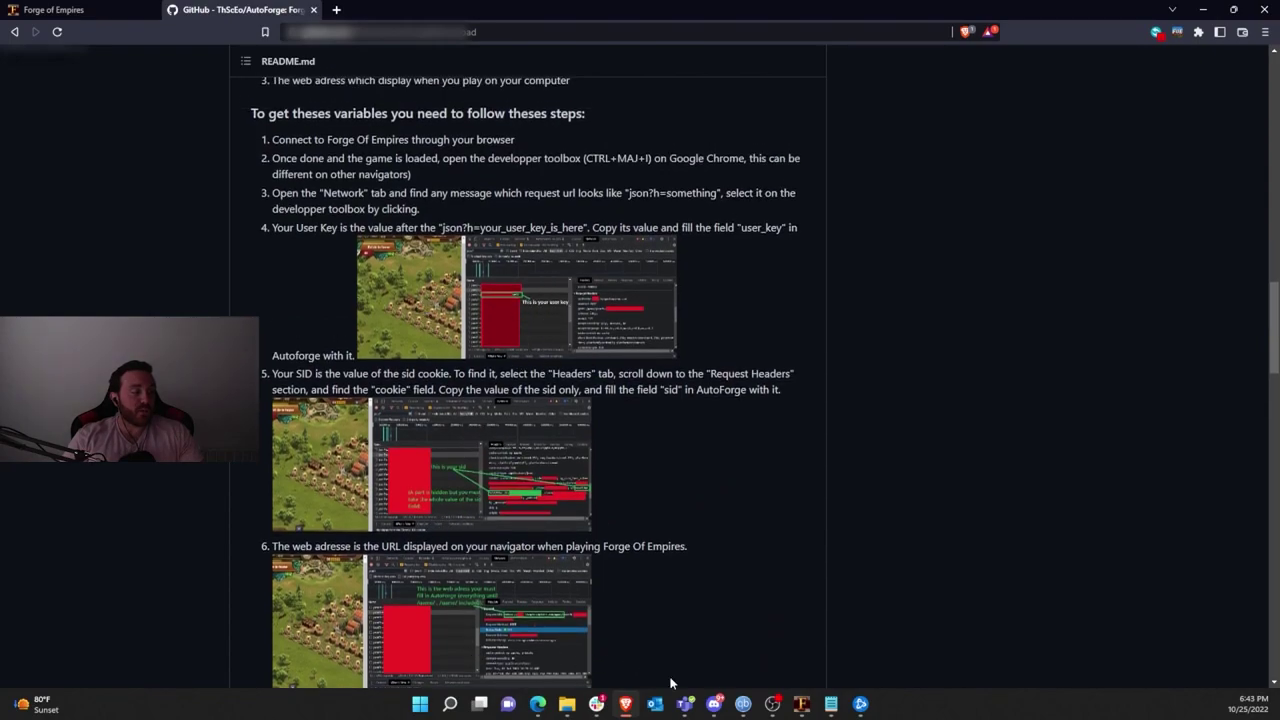
pyautogui.scroll(-4, 453, 340)
pyautogui.scroll(-2, 425, 484)
# - Return to the city view, restore AutoForge, and try twice to start the bot's loop
pyautogui.click(60, 10)
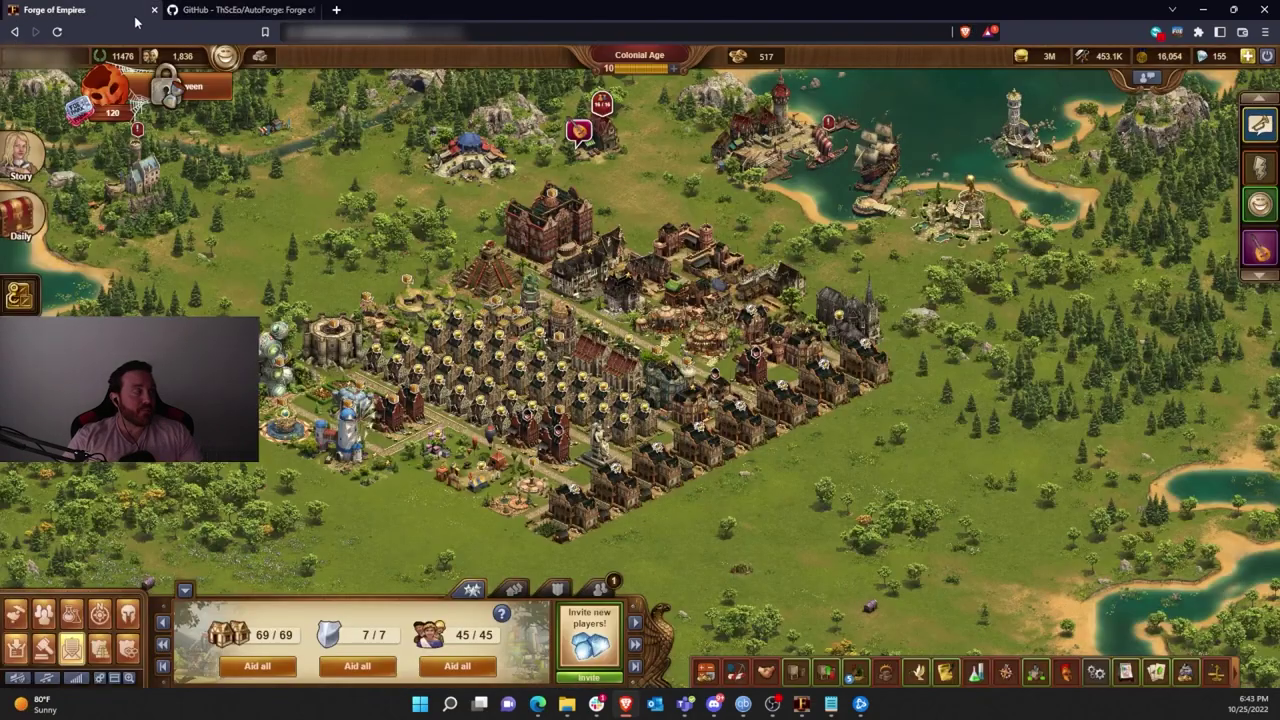
pyautogui.click(801, 704)
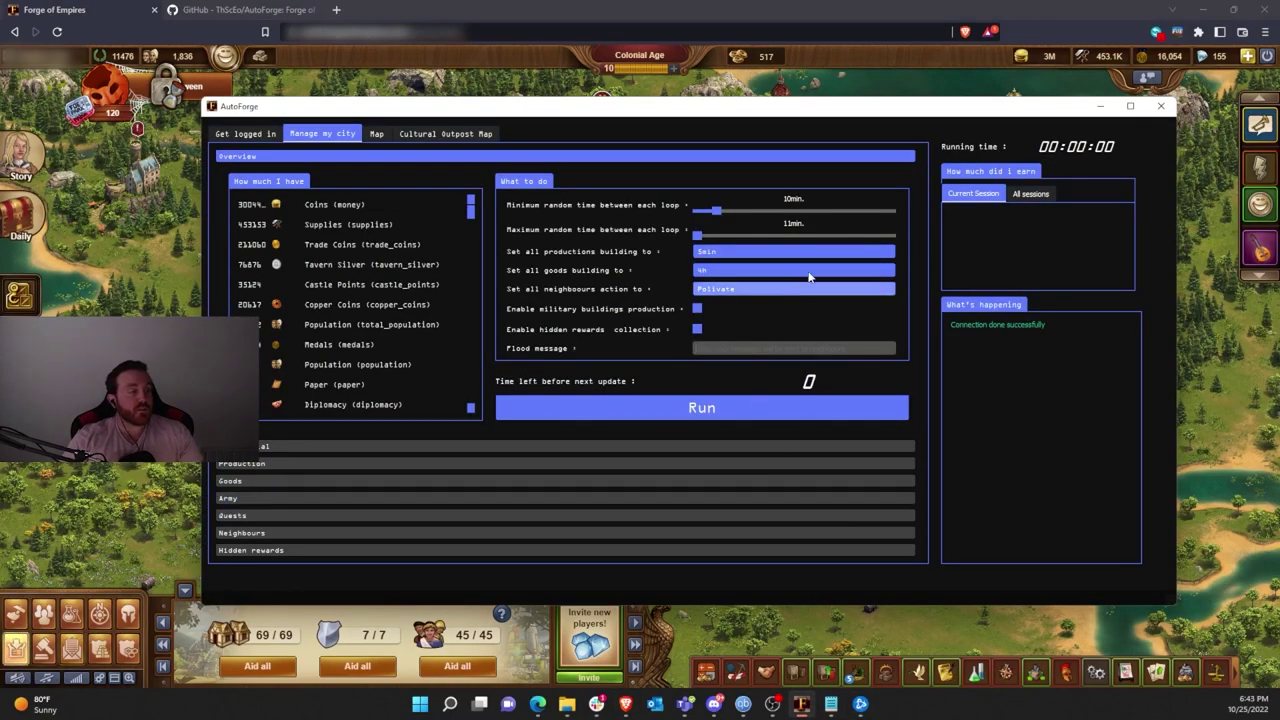
pyautogui.click(704, 422)
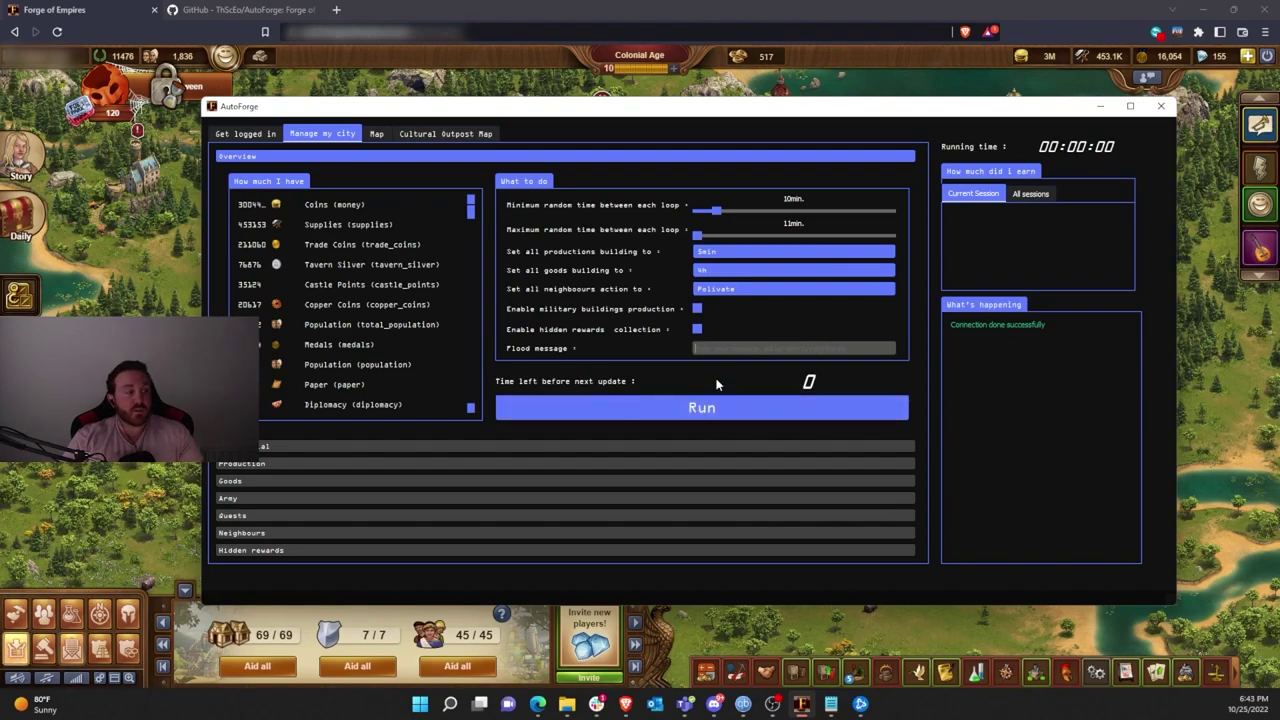
pyautogui.click(740, 408)
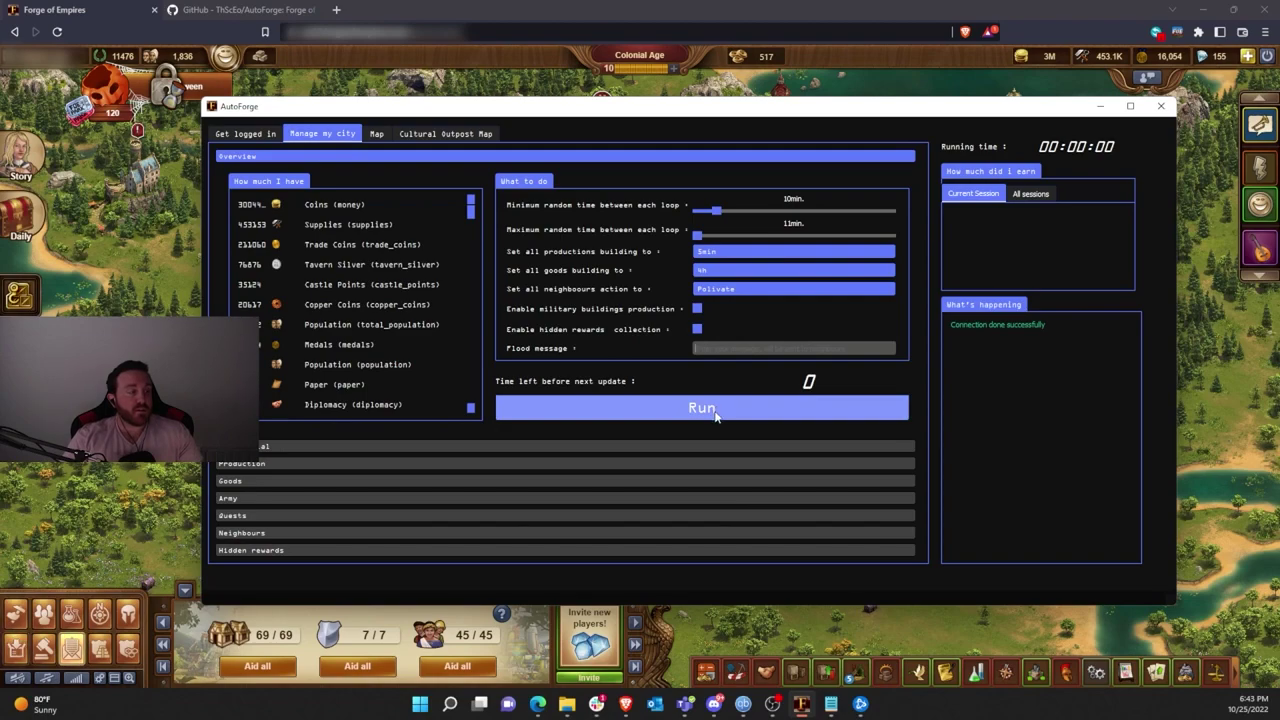
# - Start the bot's automatic loop, then move the window down-right and shrink it
pyautogui.click(716, 417)
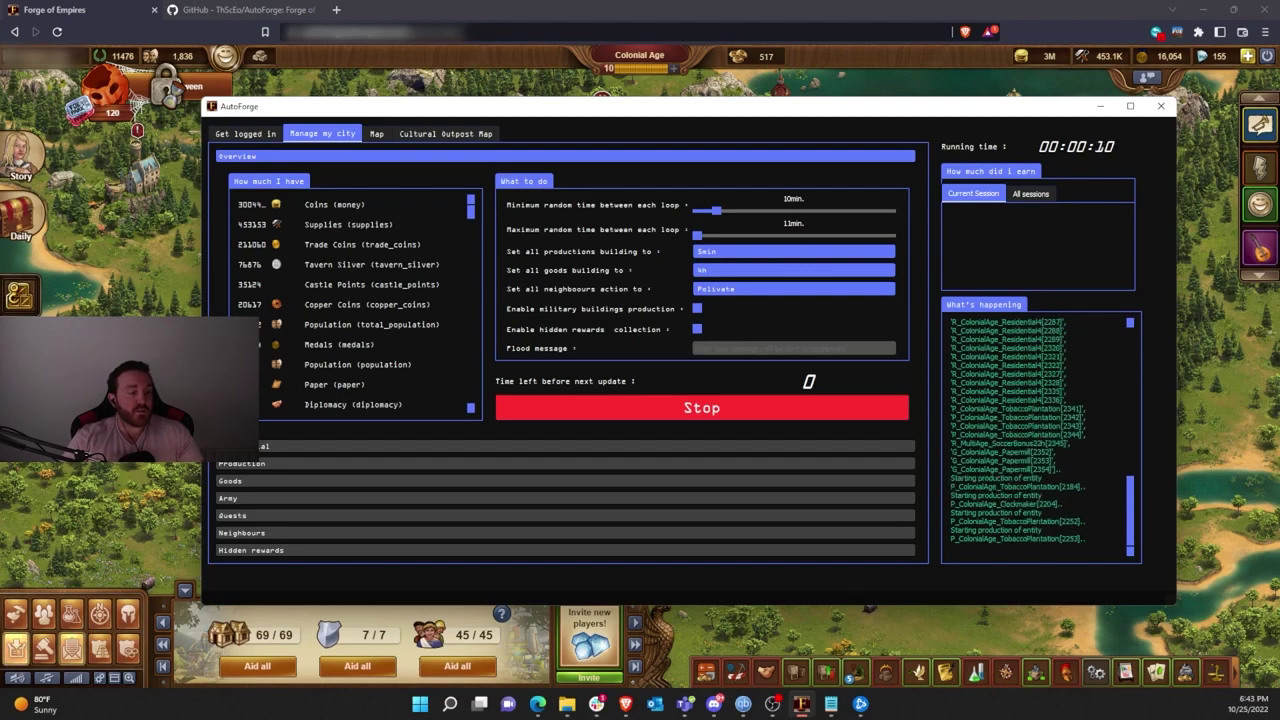
pyautogui.moveTo(875, 120); pyautogui.dragTo(942, 169)
pyautogui.moveTo(269, 149); pyautogui.dragTo(388, 193)
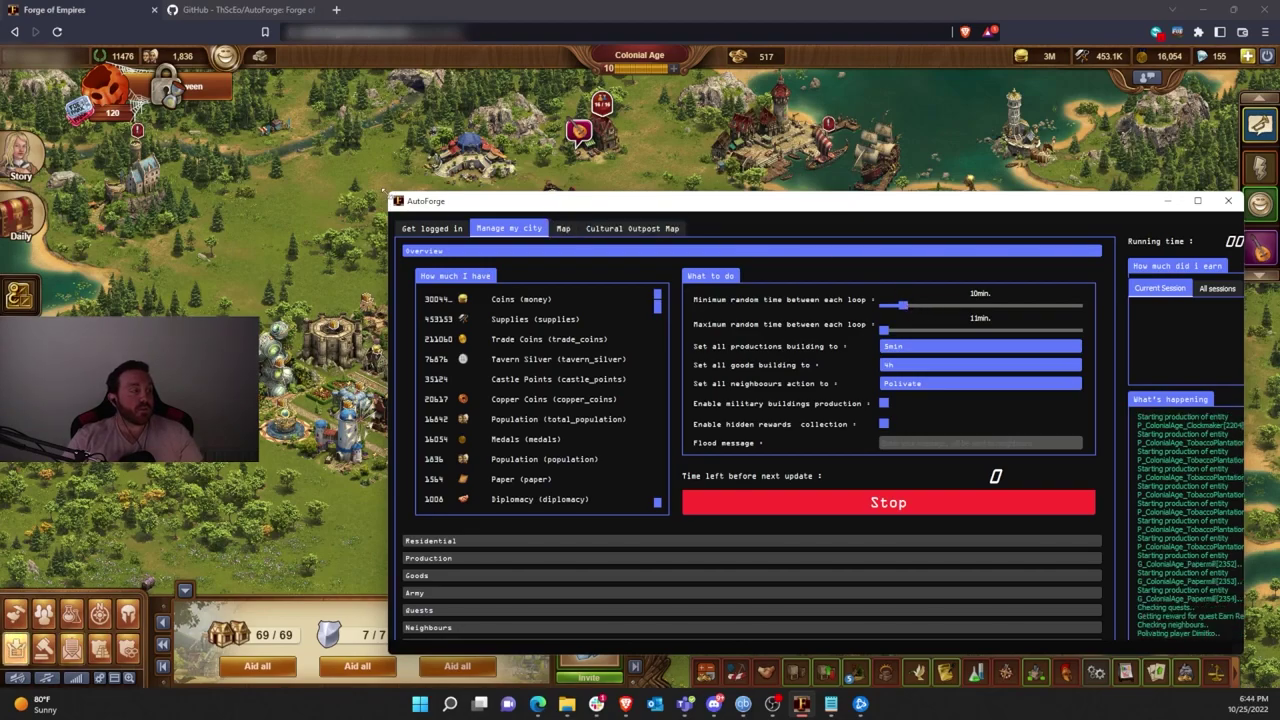
# - Enlarge the window, raise it over the game, and scroll the earnings list
pyautogui.moveTo(384, 189); pyautogui.dragTo(251, 171)
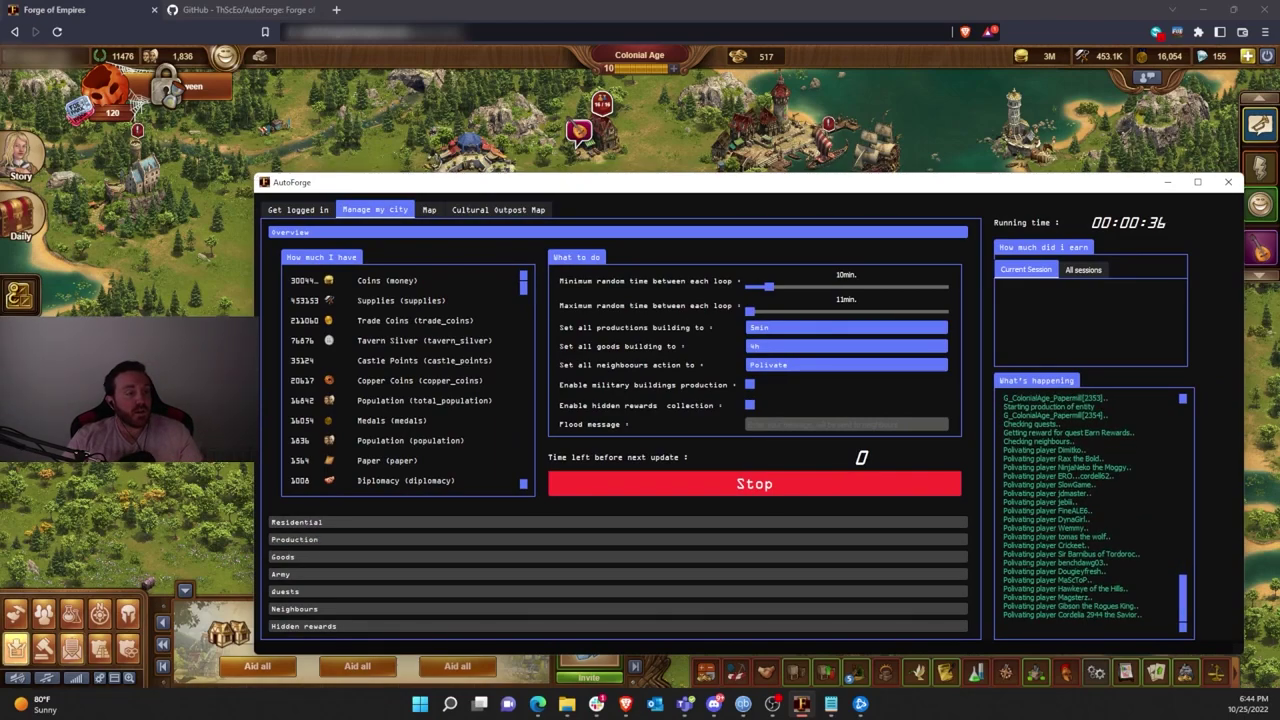
pyautogui.moveTo(775, 188); pyautogui.dragTo(760, 101)
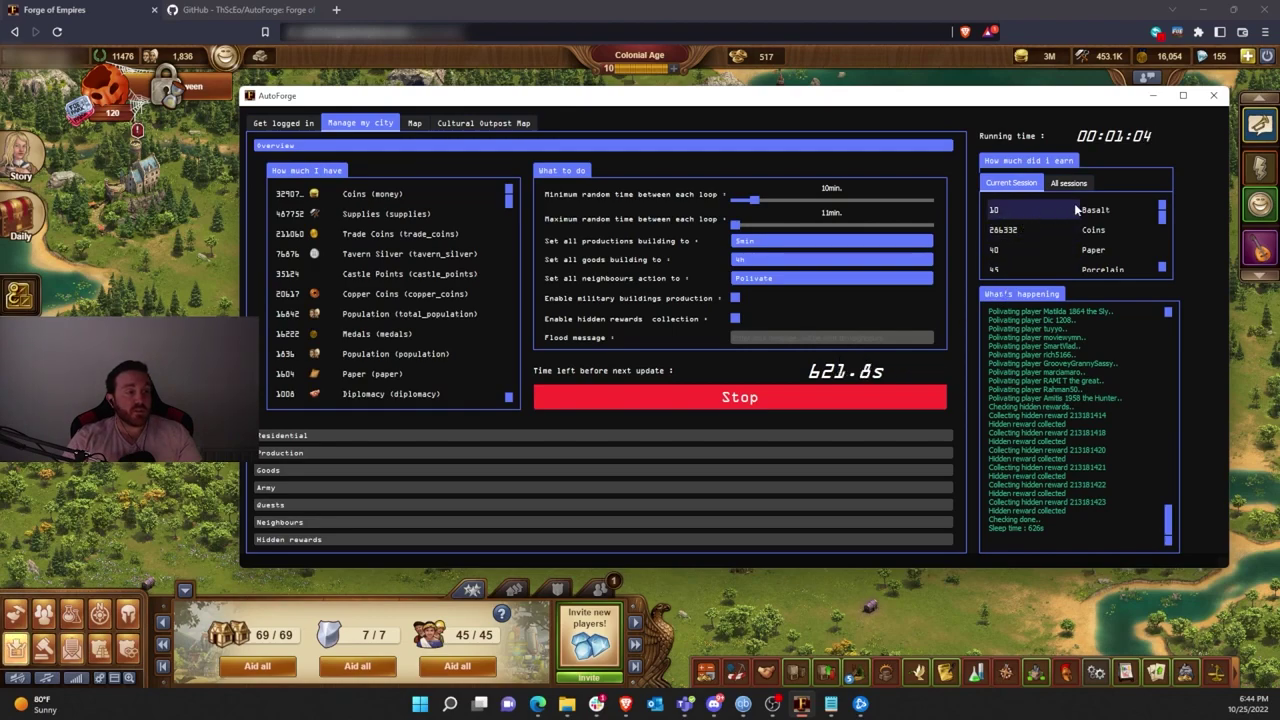
pyautogui.scroll(-5, 1076, 203)
pyautogui.scroll(5, 1079, 223)
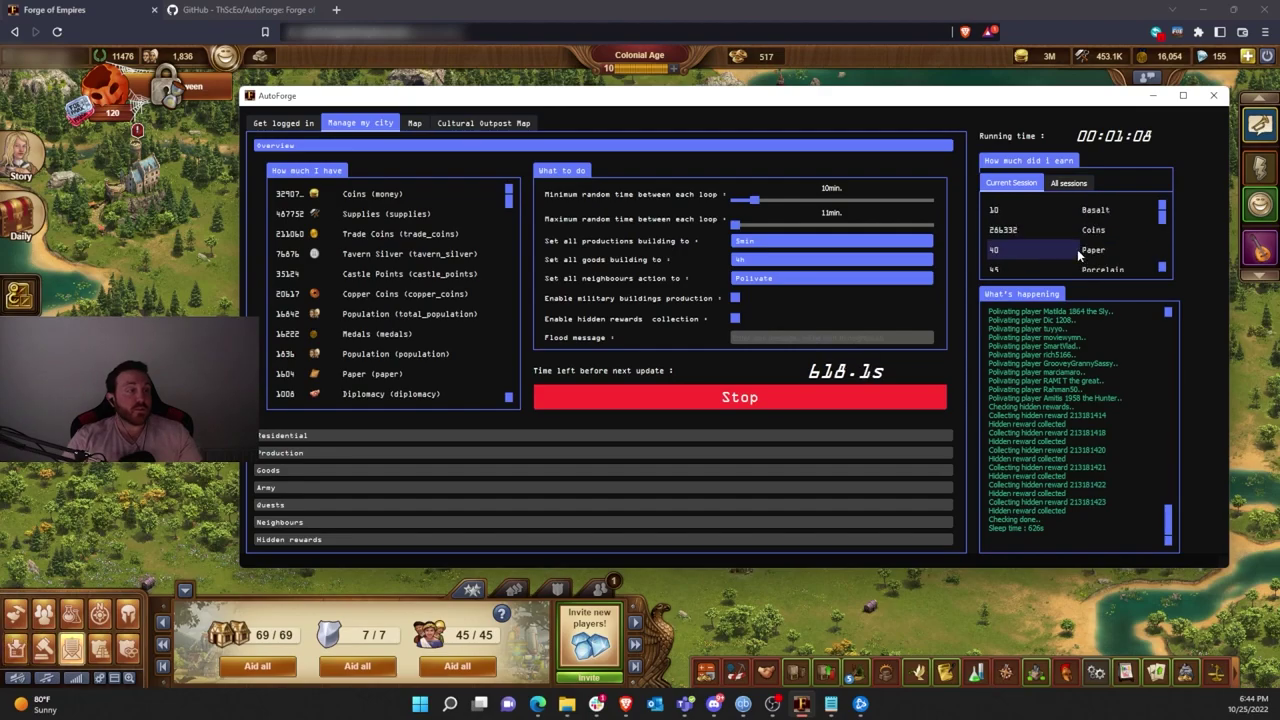
# - Open the harbour, reload the game, close Event History, re-centre the city and restore AutoForge
pyautogui.click(806, 7)
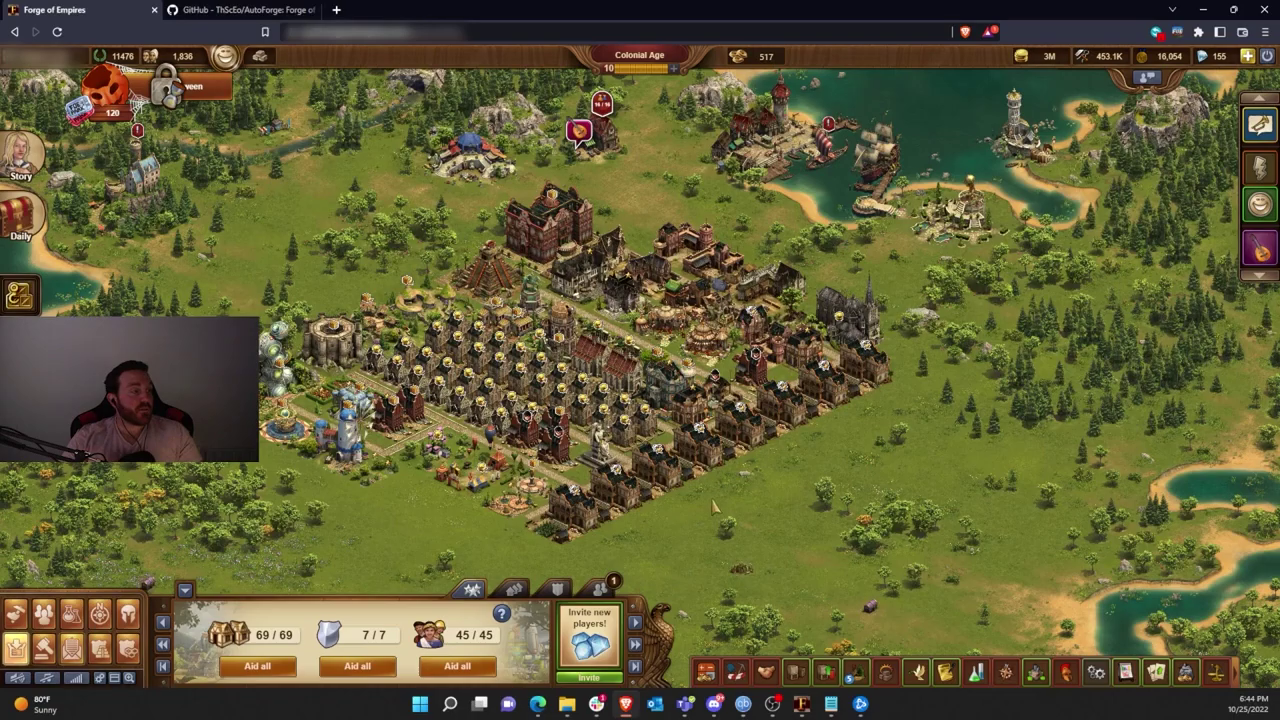
pyautogui.click(828, 172)
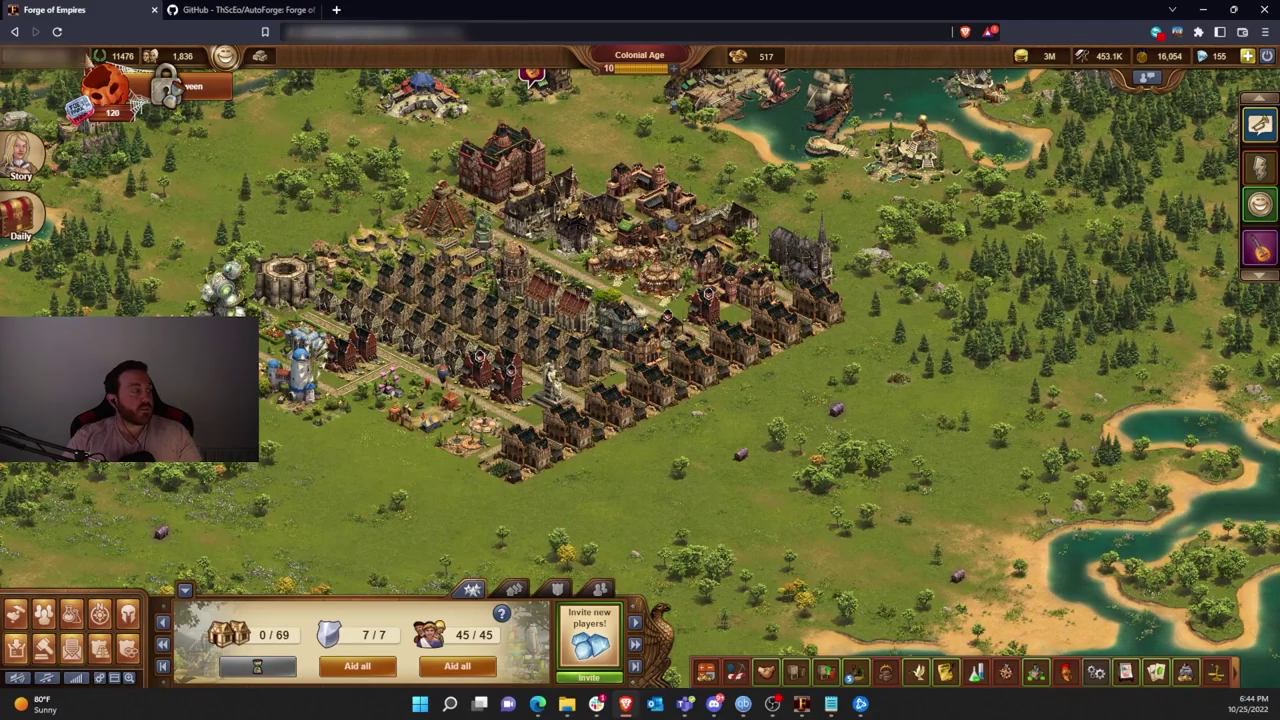
pyautogui.click(57, 32)
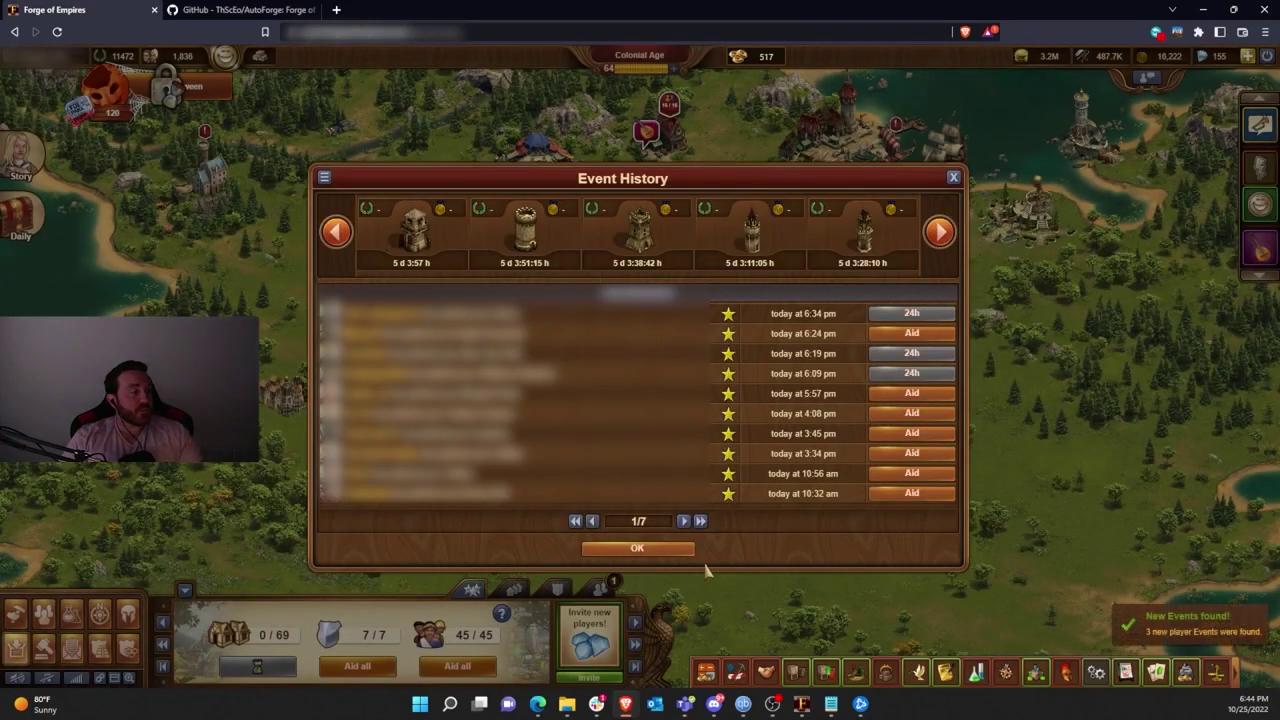
pyautogui.click(668, 549)
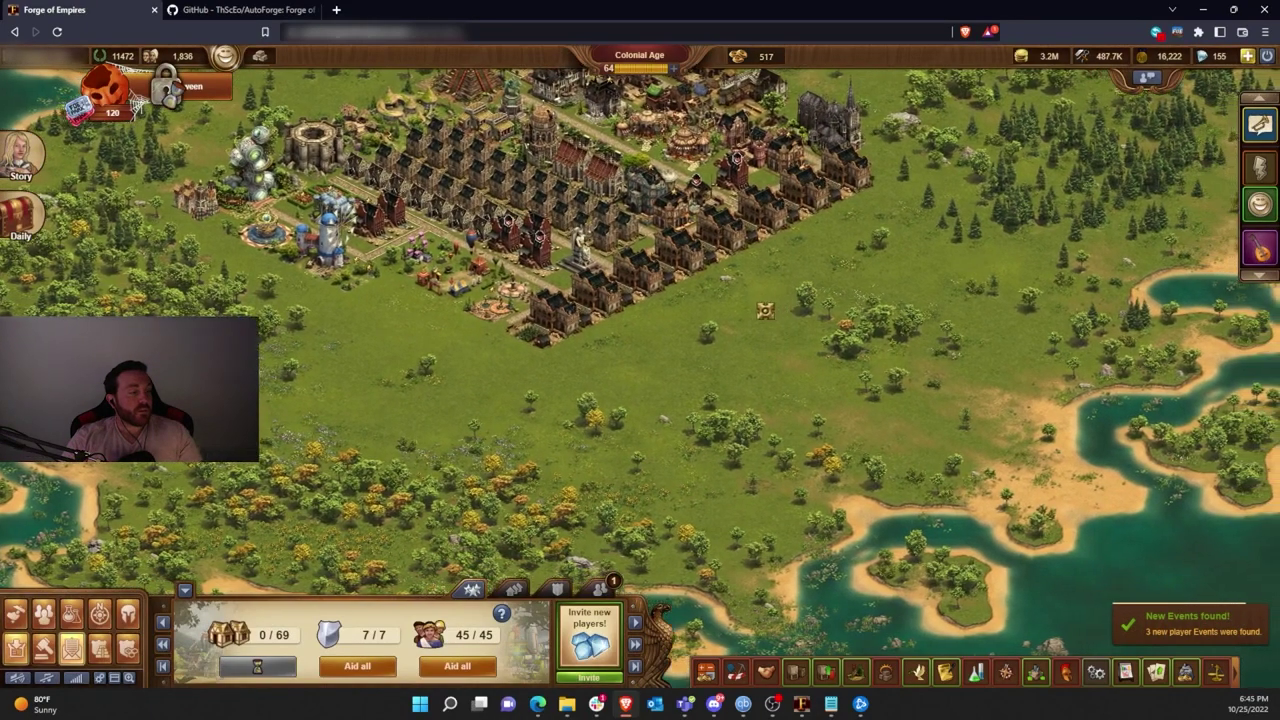
pyautogui.moveTo(762, 311); pyautogui.dragTo(704, 563)
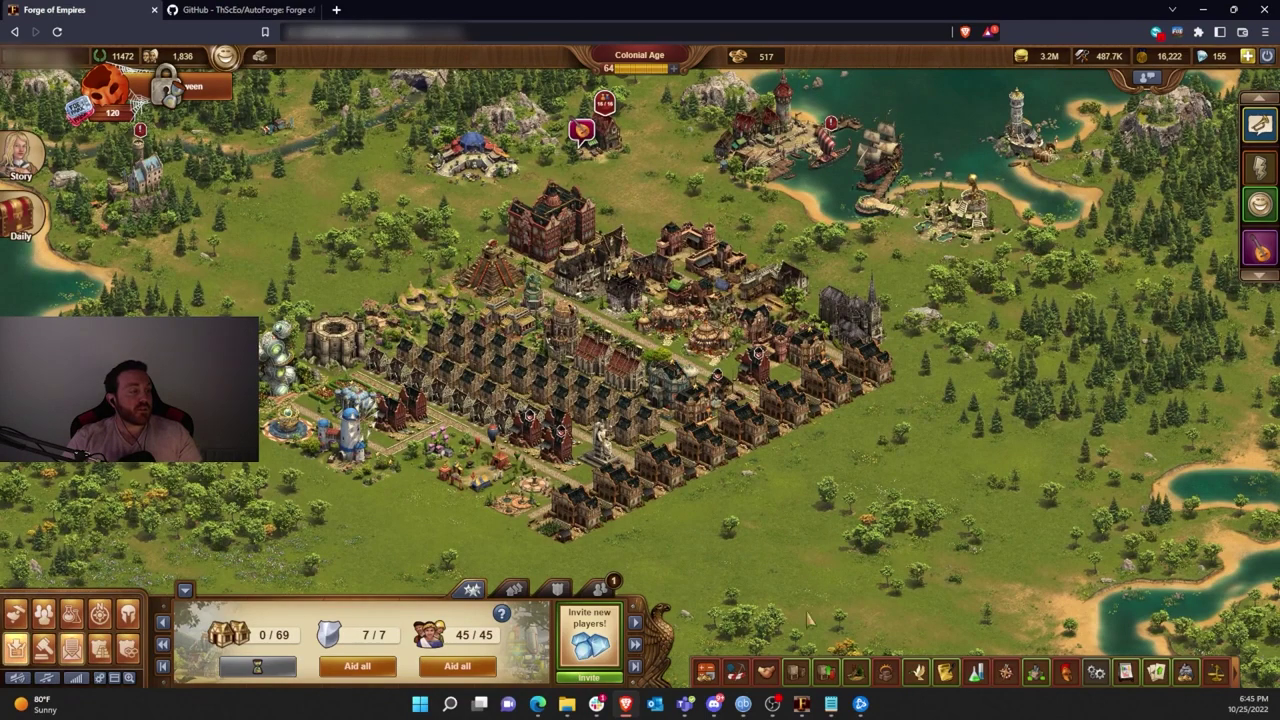
pyautogui.click(801, 704)
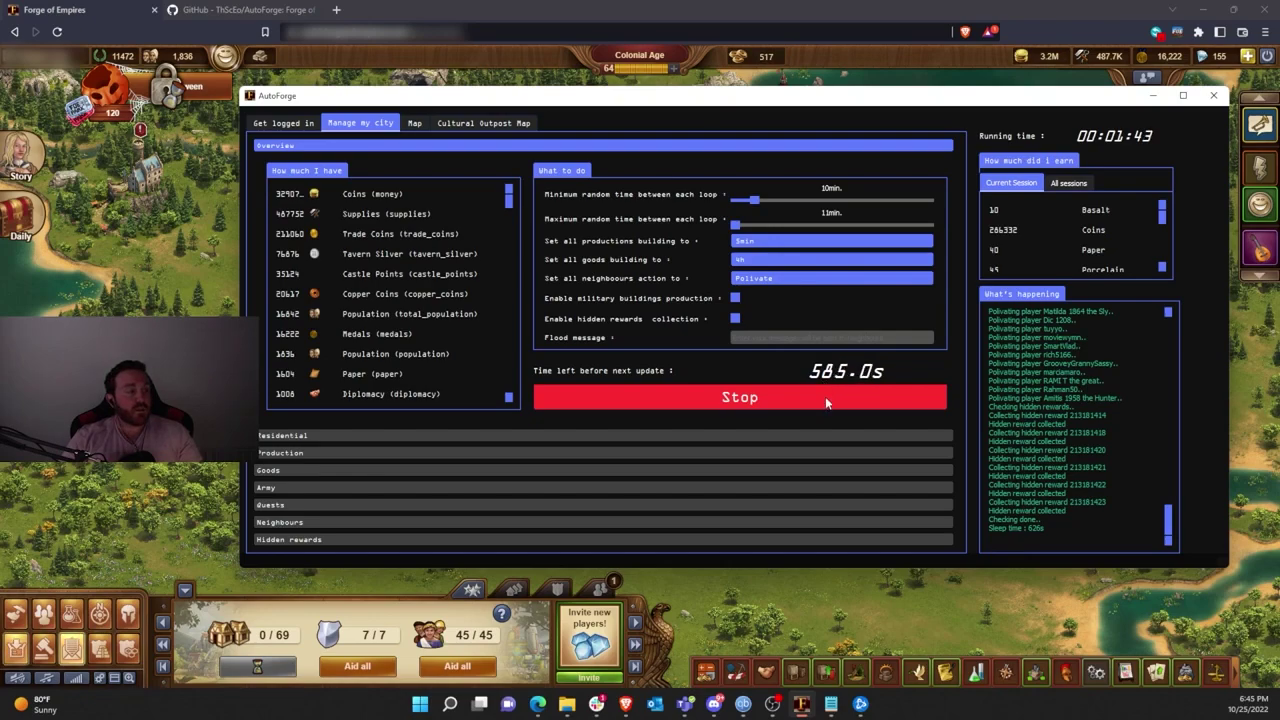
# - Expand the Residential buildings table, then view the Cultural Outpost Map and the main Map
pyautogui.click(542, 436)
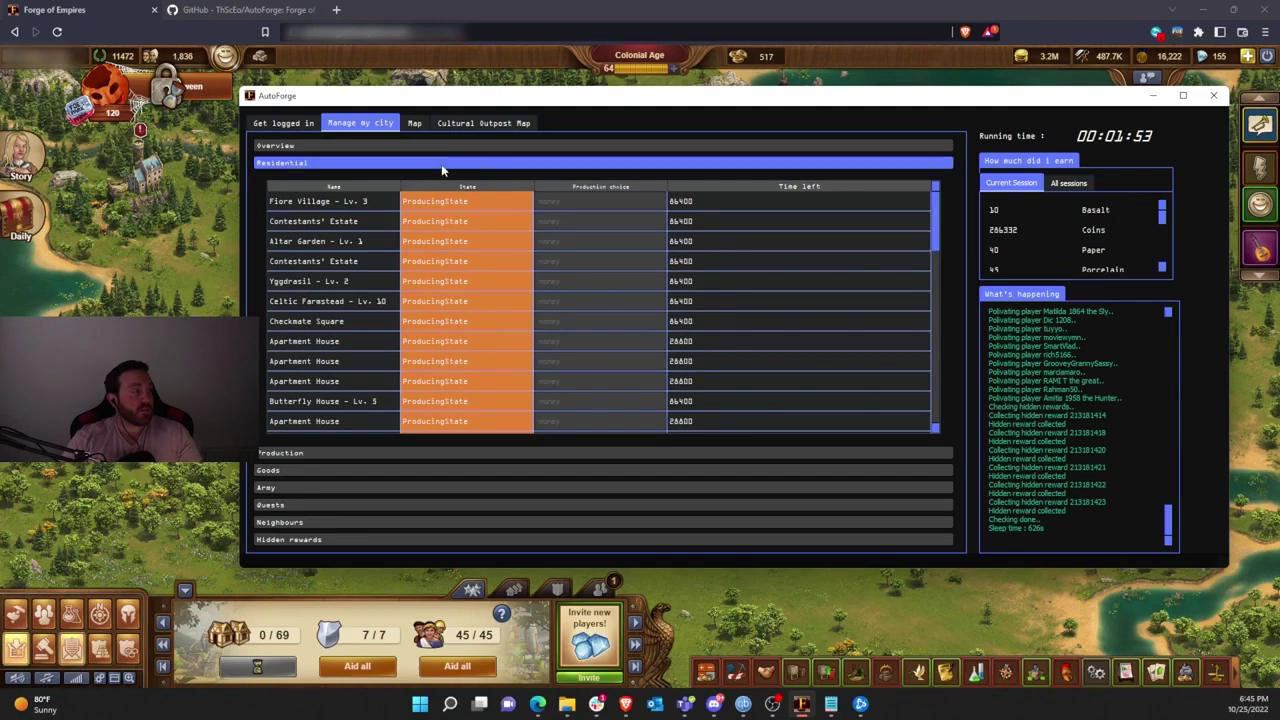
pyautogui.click(450, 124)
pyautogui.click(414, 123)
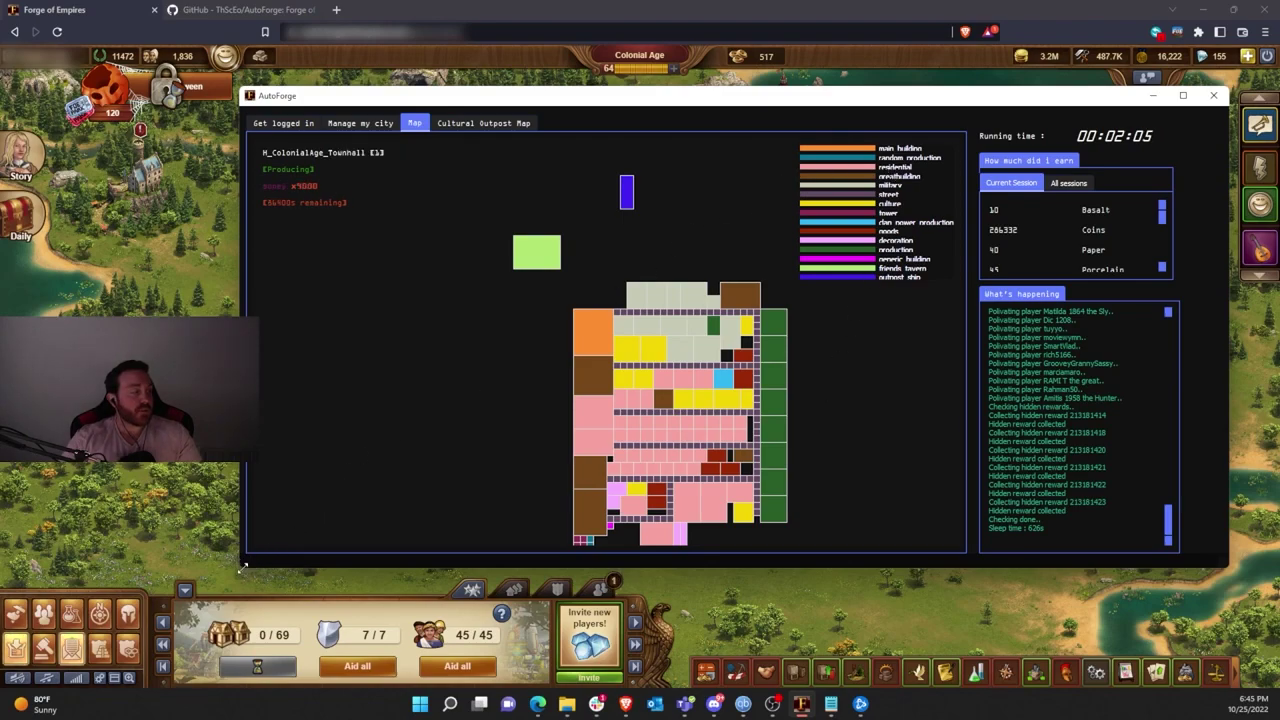
# - Enlarge the AutoForge window, view the Cultural Outpost Map, then return to Manage my city
pyautogui.moveTo(243, 566); pyautogui.dragTo(189, 602)
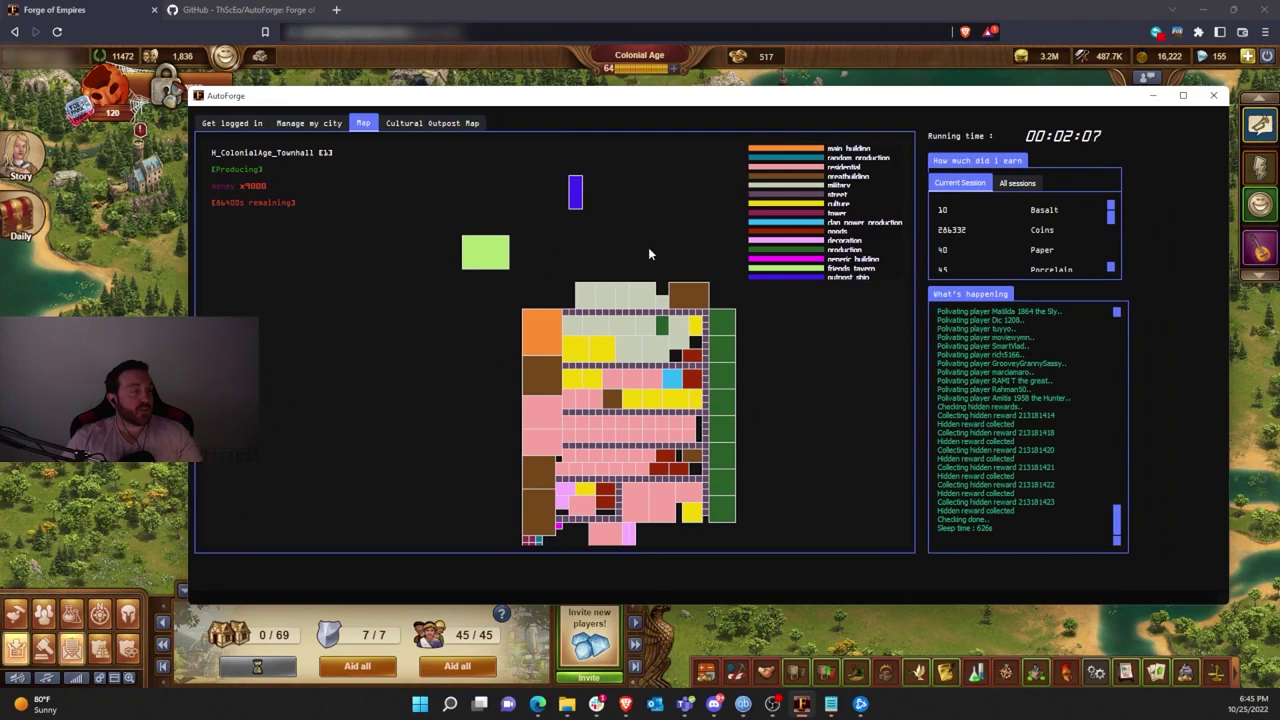
pyautogui.click(410, 128)
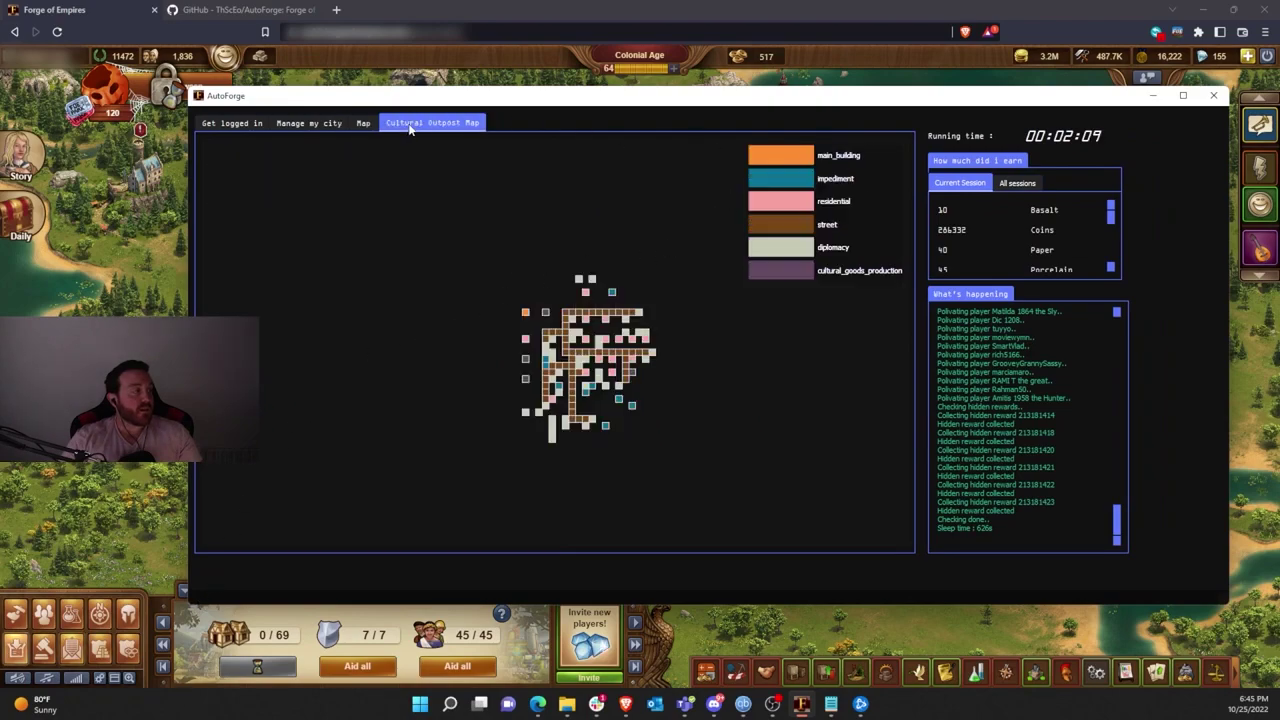
pyautogui.moveTo(597, 357)
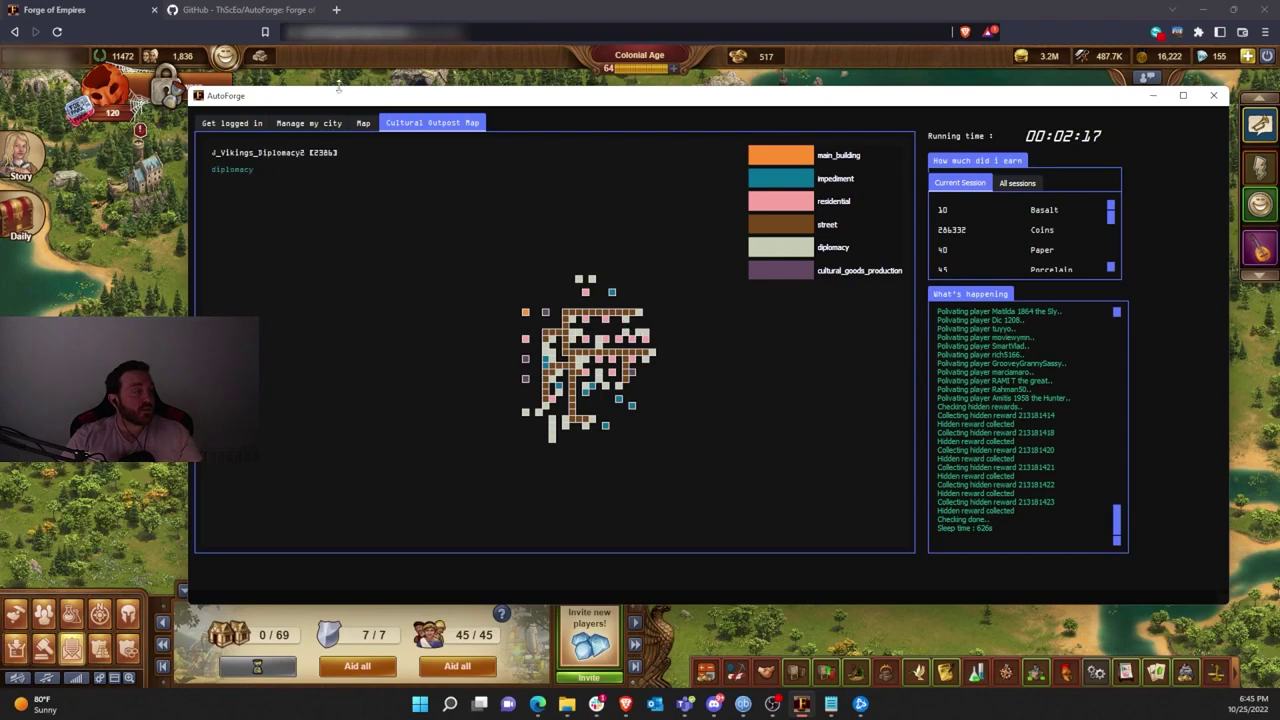
pyautogui.click(309, 123)
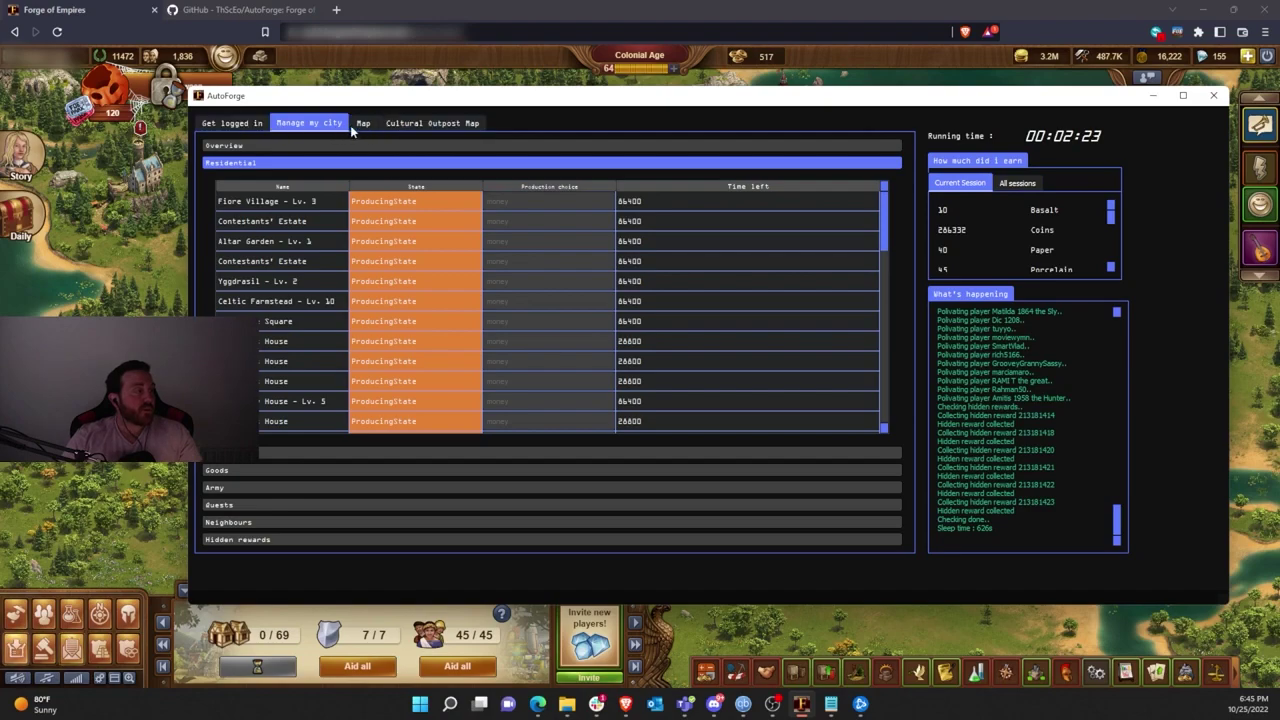
# - Expand the Overview section to show the city's resource totals and bot settings
pyautogui.click(439, 147)
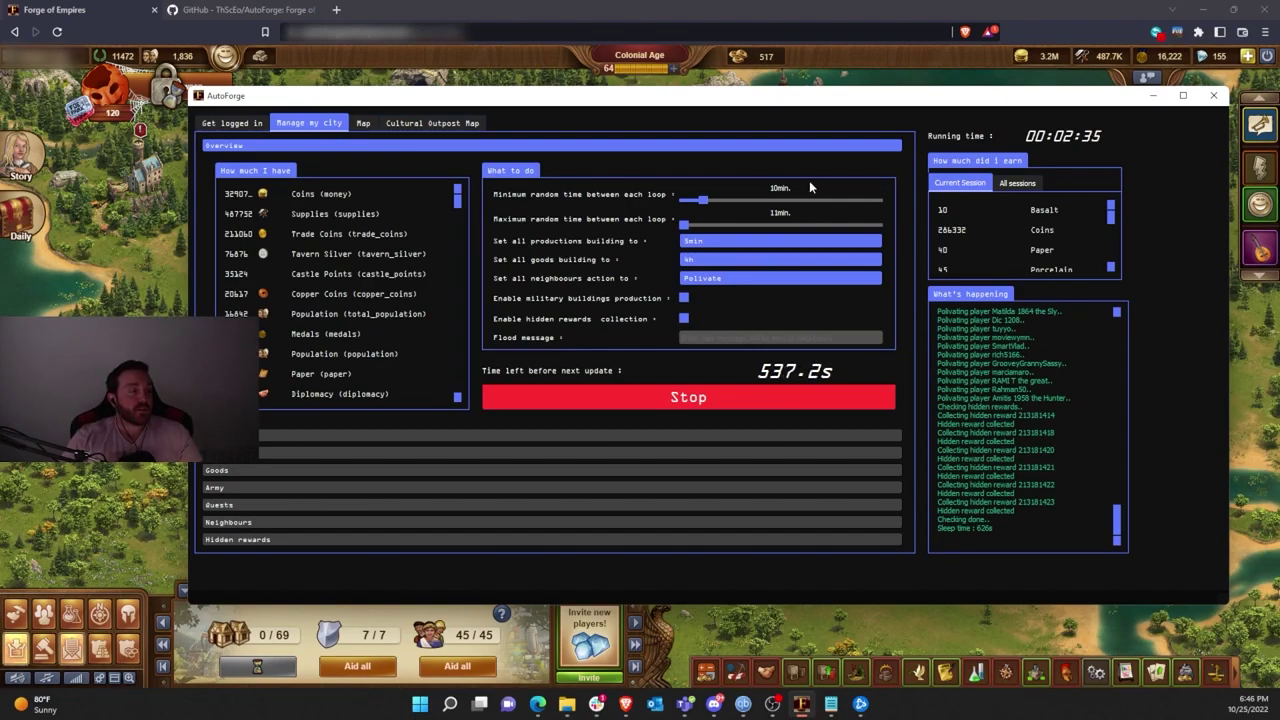
# - In the game's Castle System, claim today's castle points and the daily reward box
pyautogui.click(850, 6)
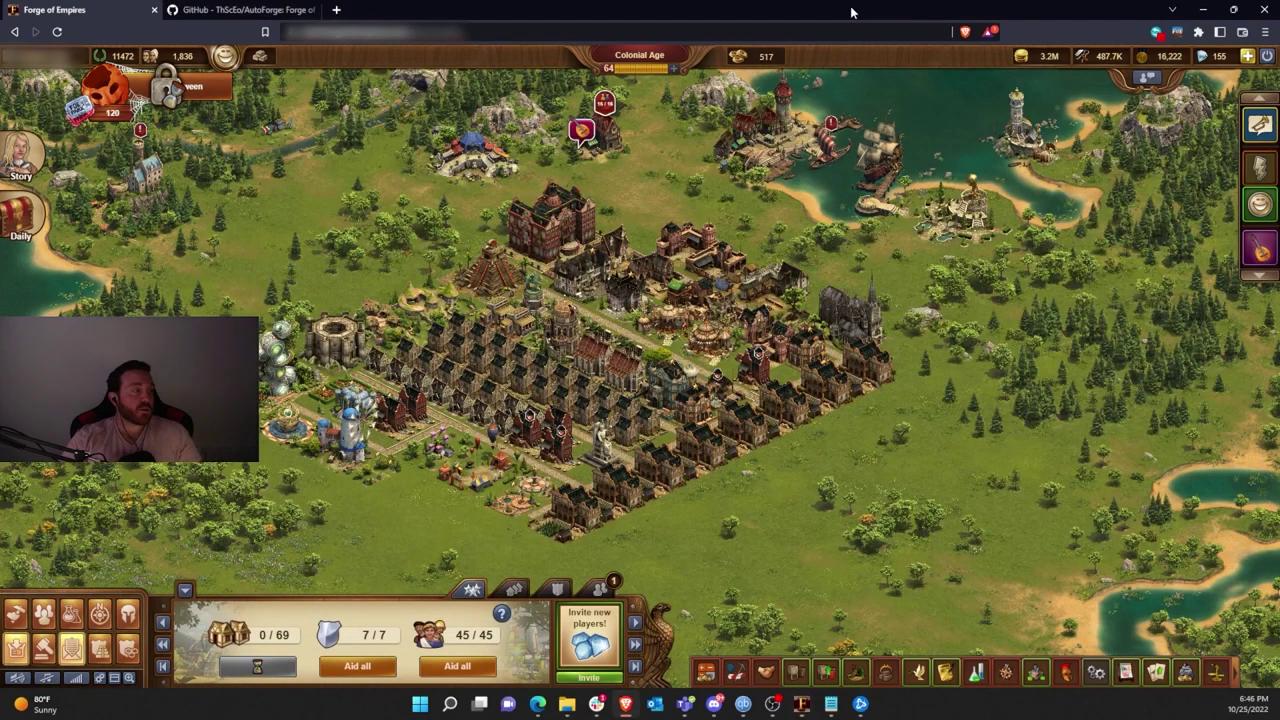
pyautogui.click(165, 88)
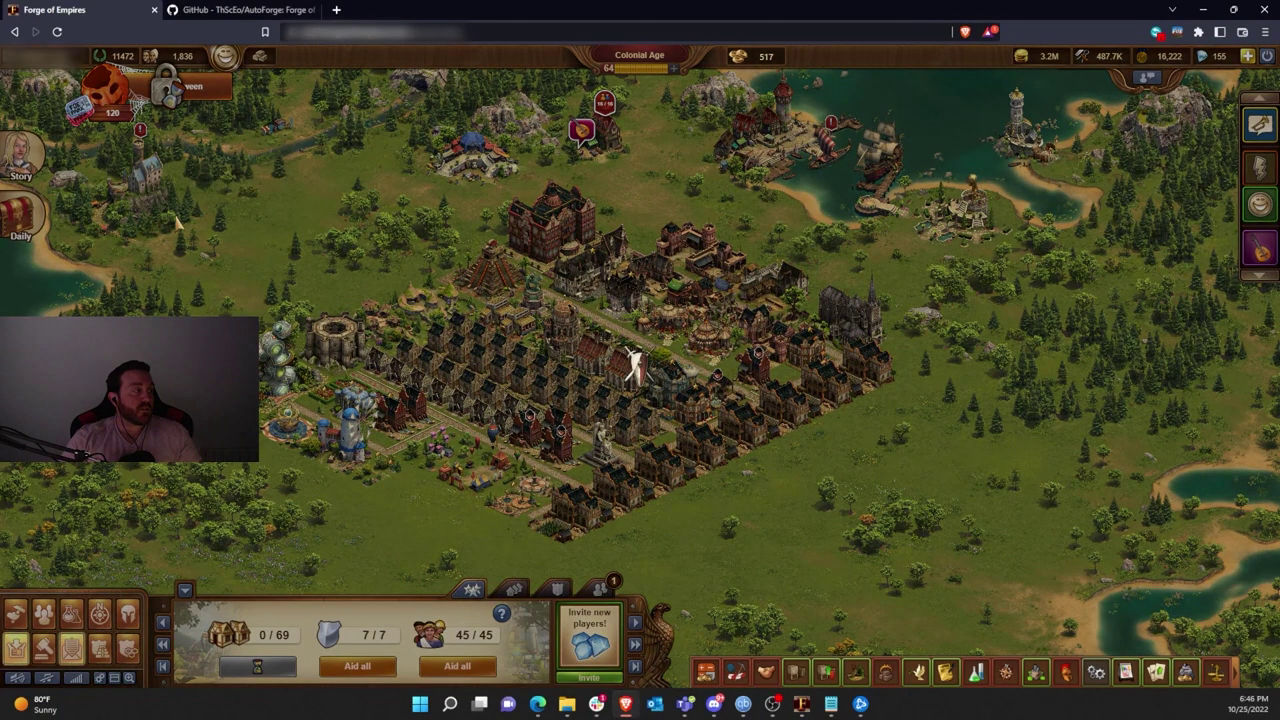
pyautogui.click(845, 320)
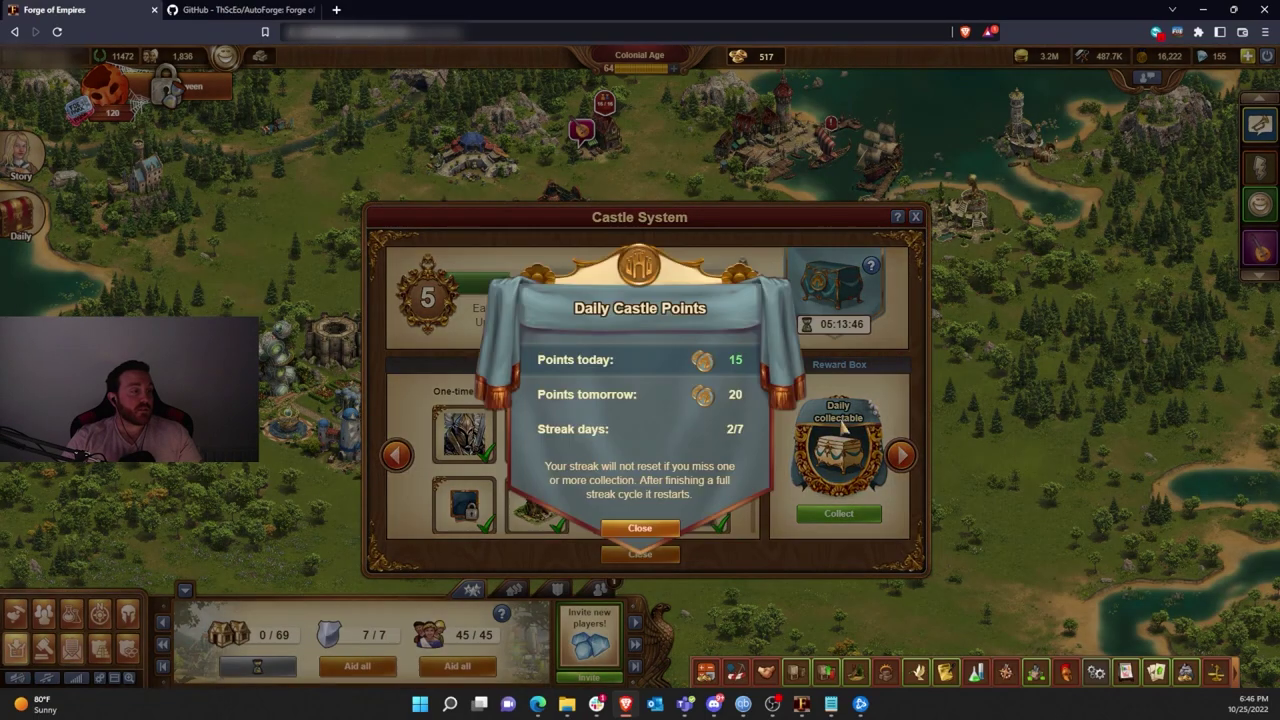
pyautogui.click(827, 530)
pyautogui.click(845, 515)
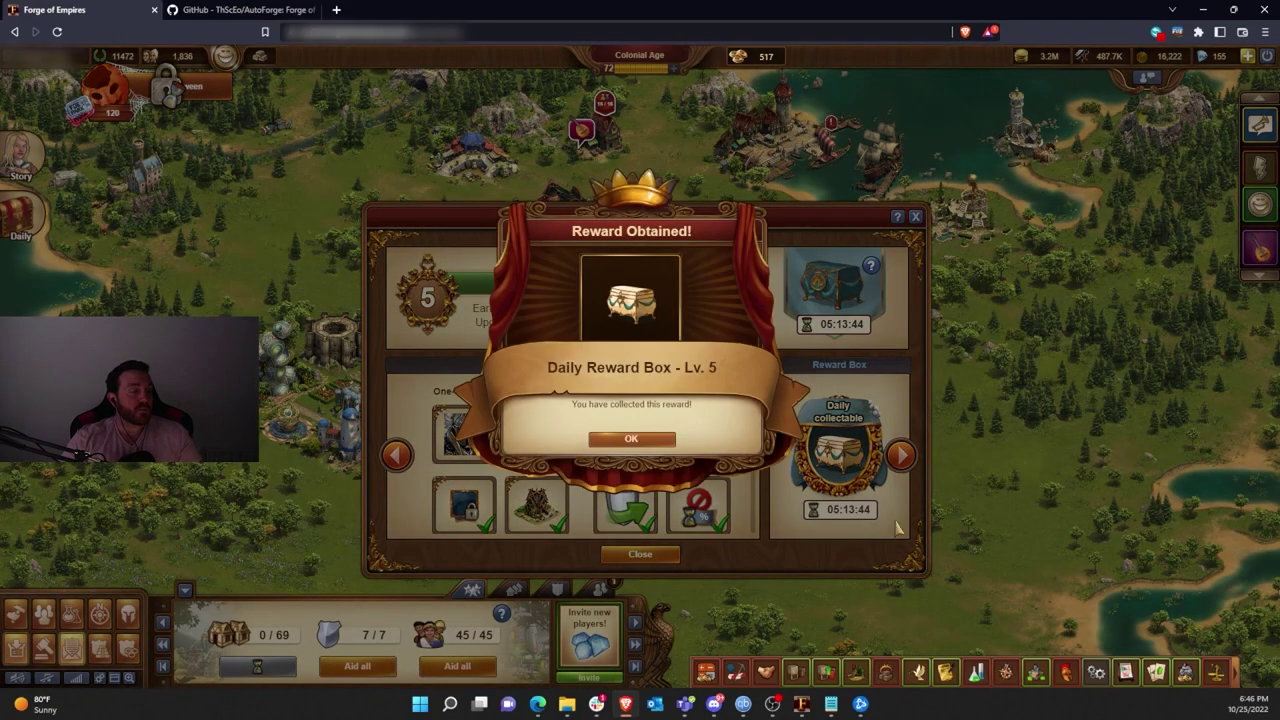
pyautogui.click(631, 438)
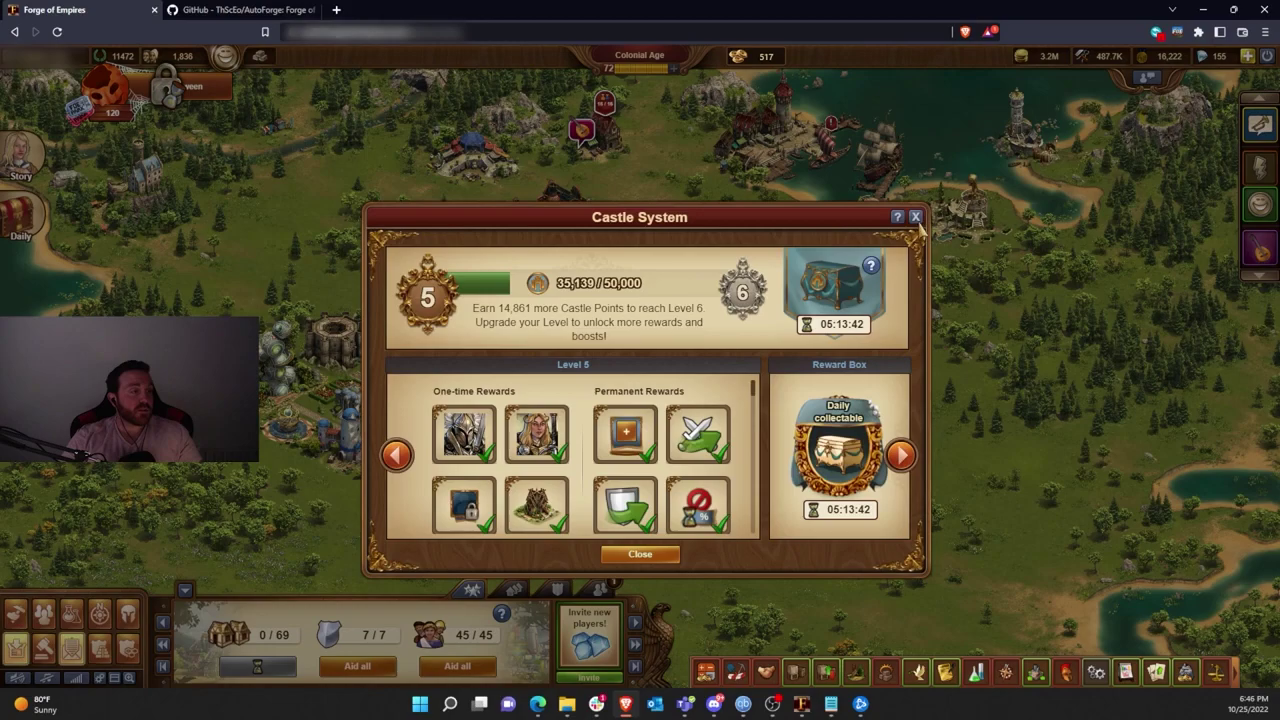
pyautogui.click(915, 217)
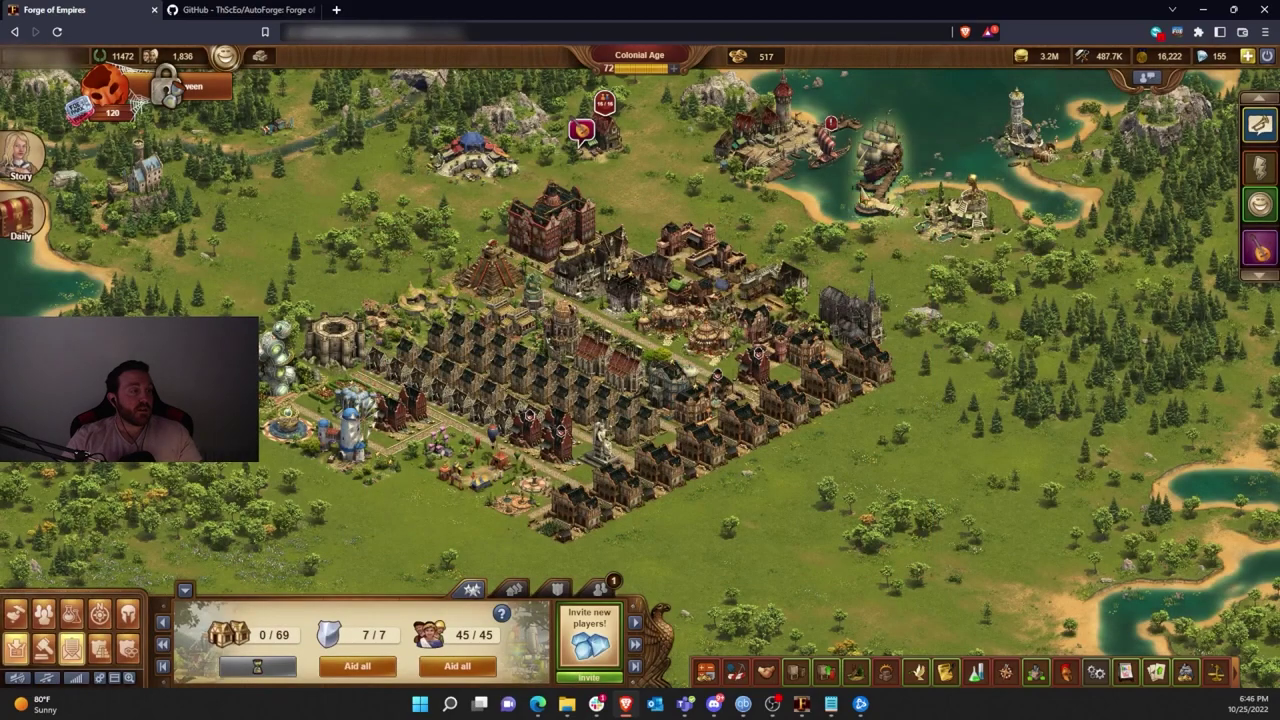
# - Collect coins in the Vikings settlement, start 4 h productions, and return to the main city
pyautogui.click(832, 166)
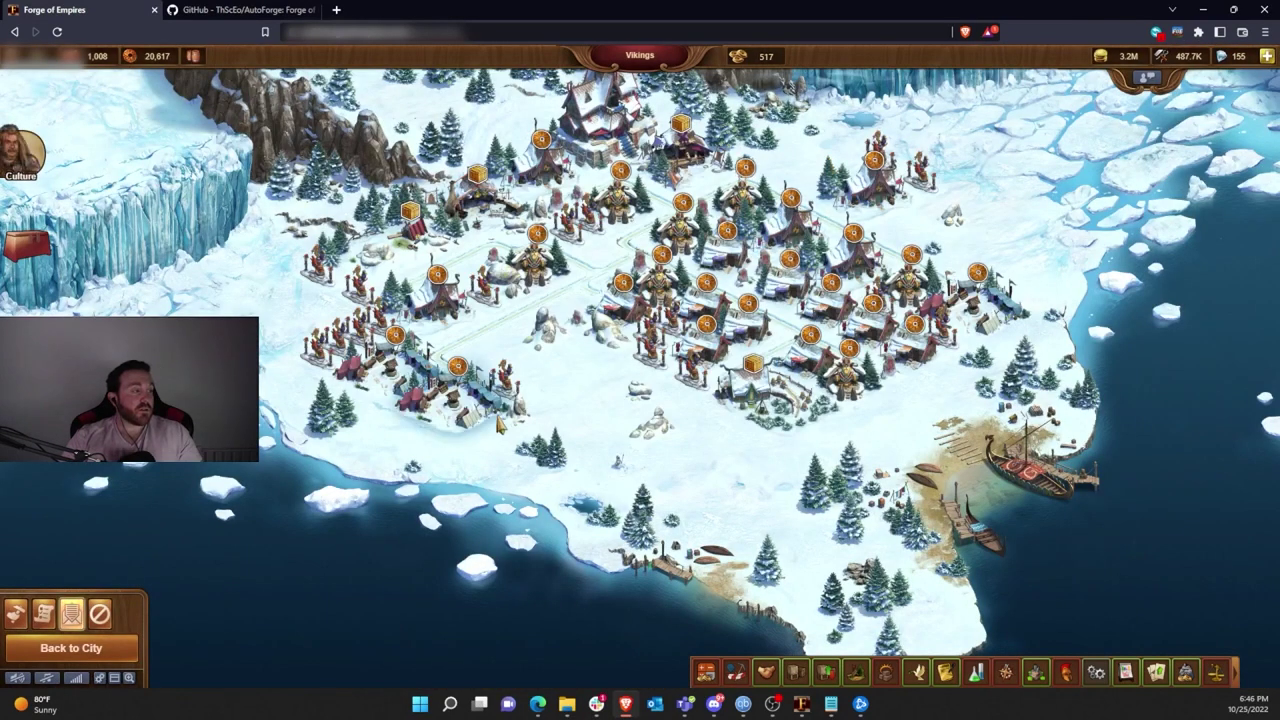
pyautogui.click(460, 362)
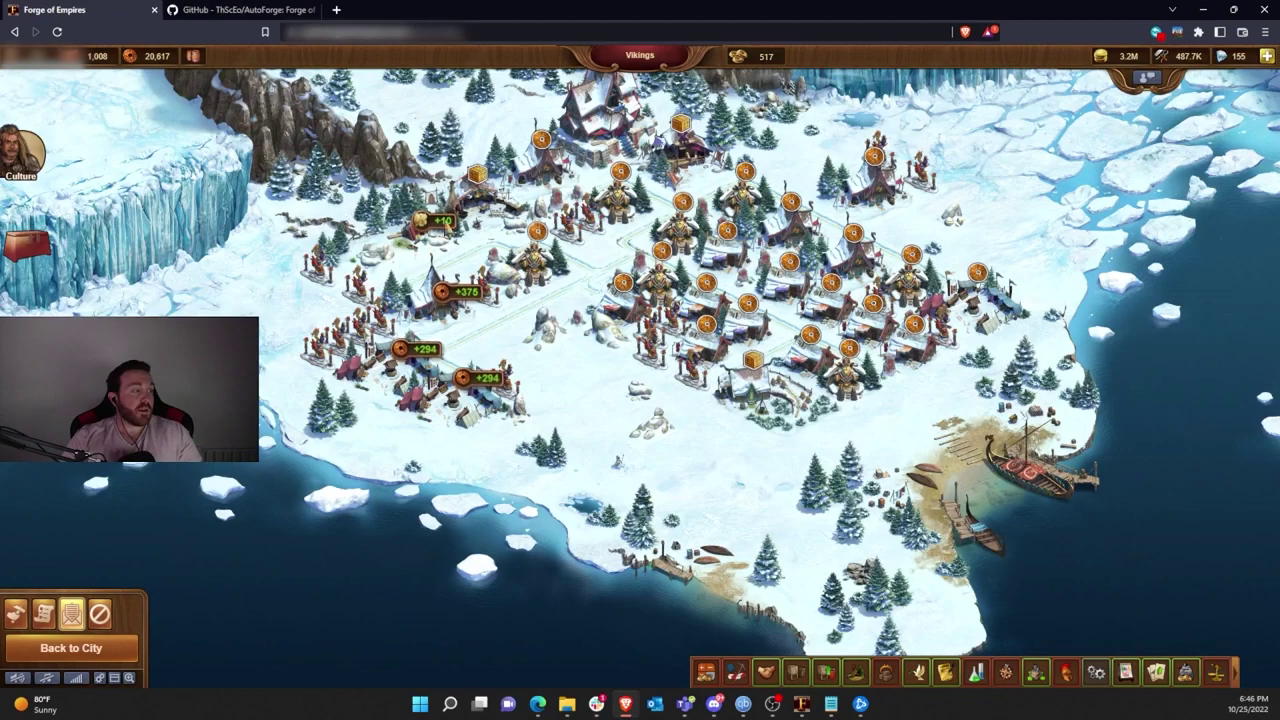
pyautogui.click(709, 185)
pyautogui.click(694, 278)
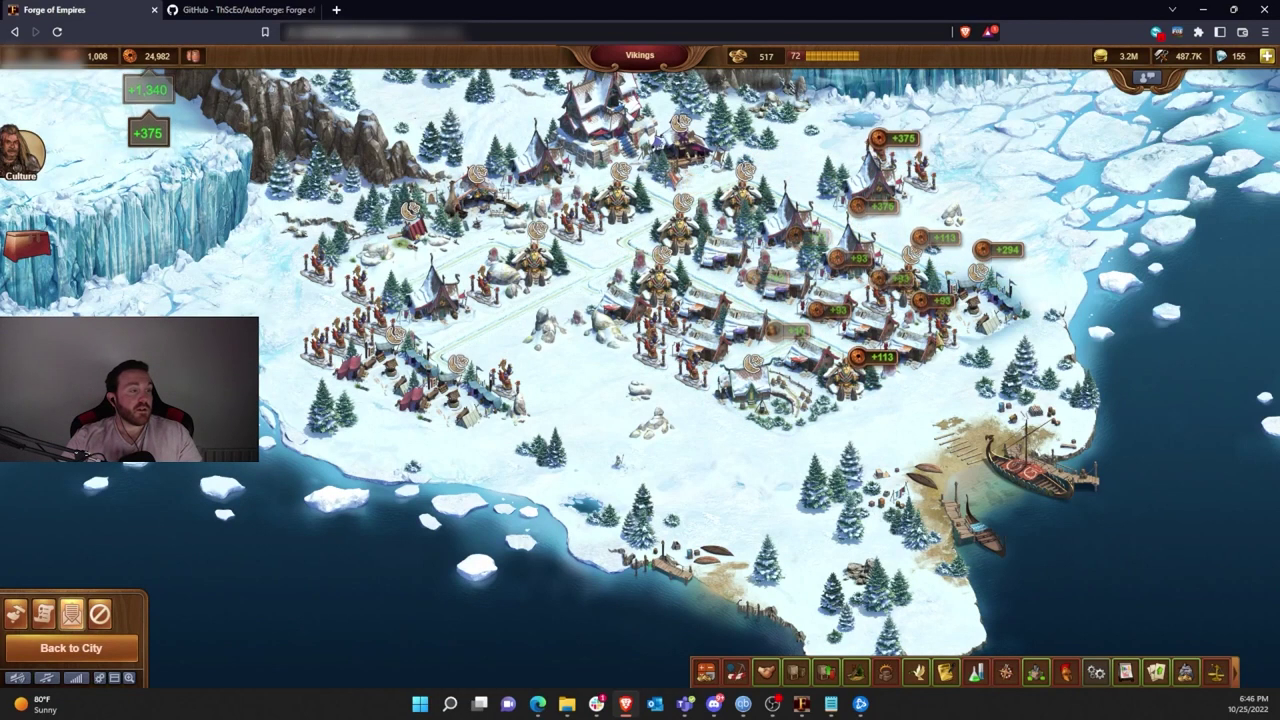
pyautogui.click(805, 395)
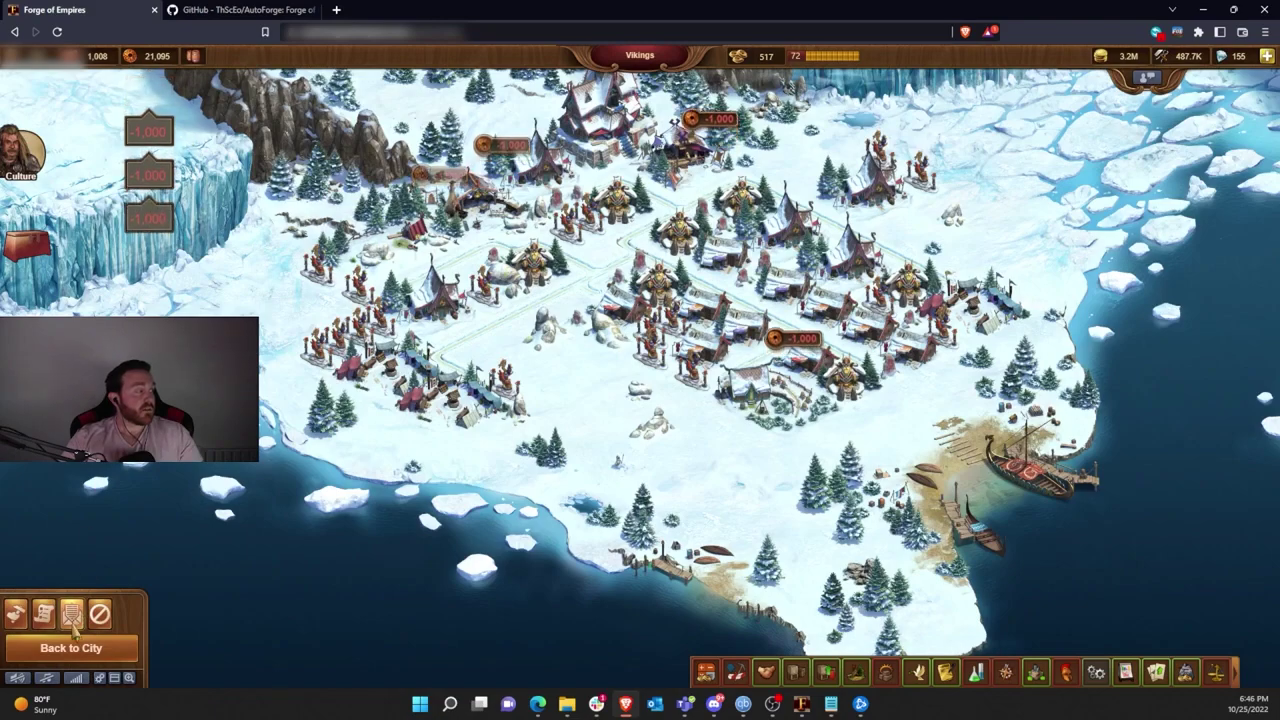
pyautogui.click(71, 648)
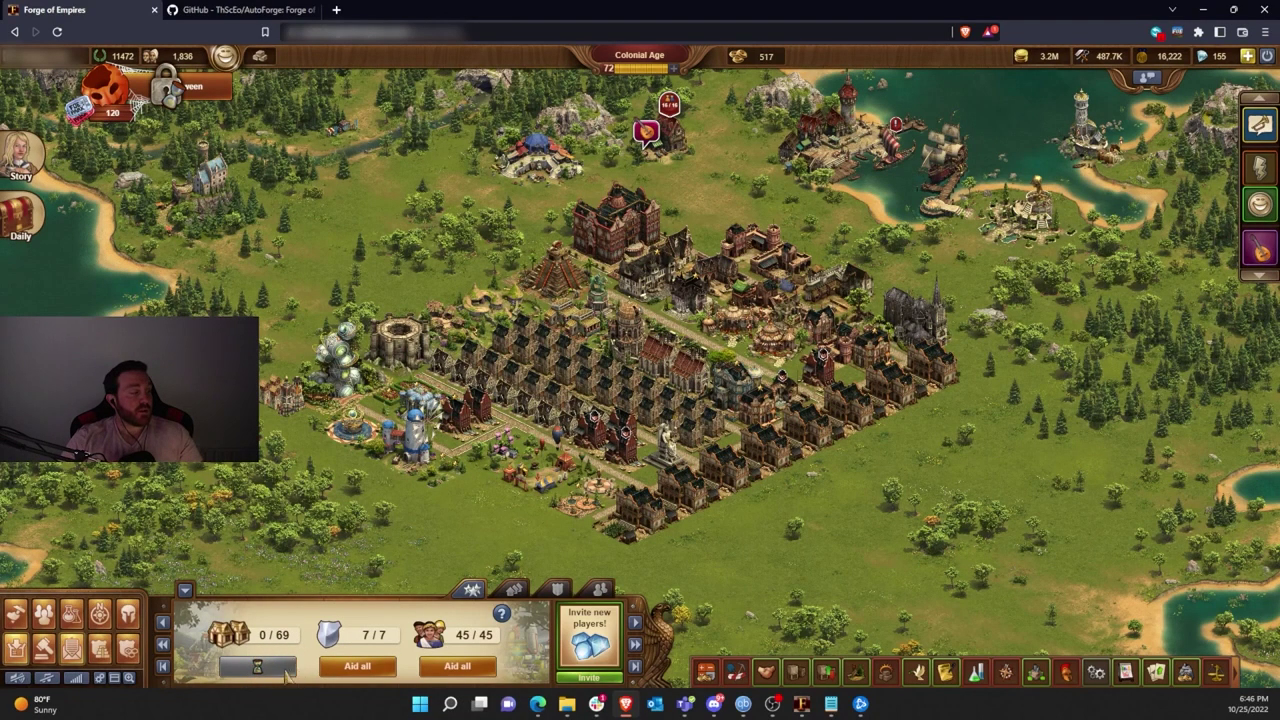
# - Aid all 45 listed players and check the Paper Mill's production
pyautogui.click(462, 668)
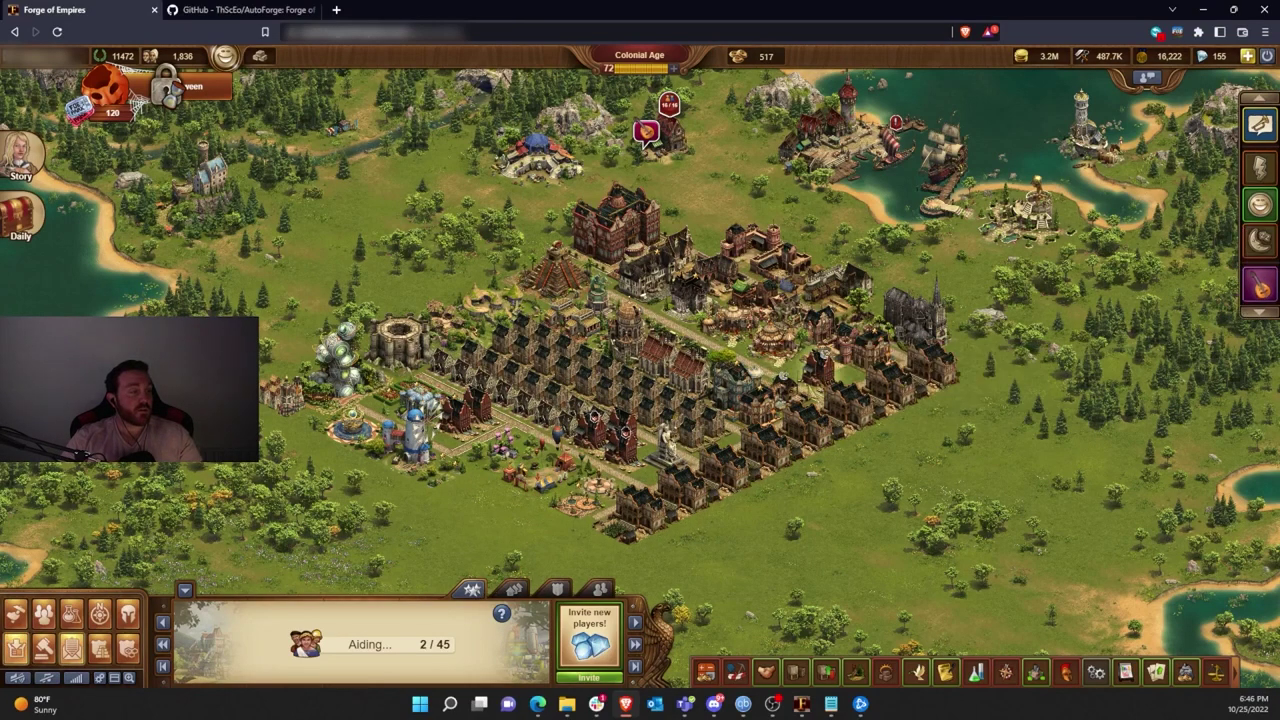
pyautogui.click(590, 440)
pyautogui.click(945, 221)
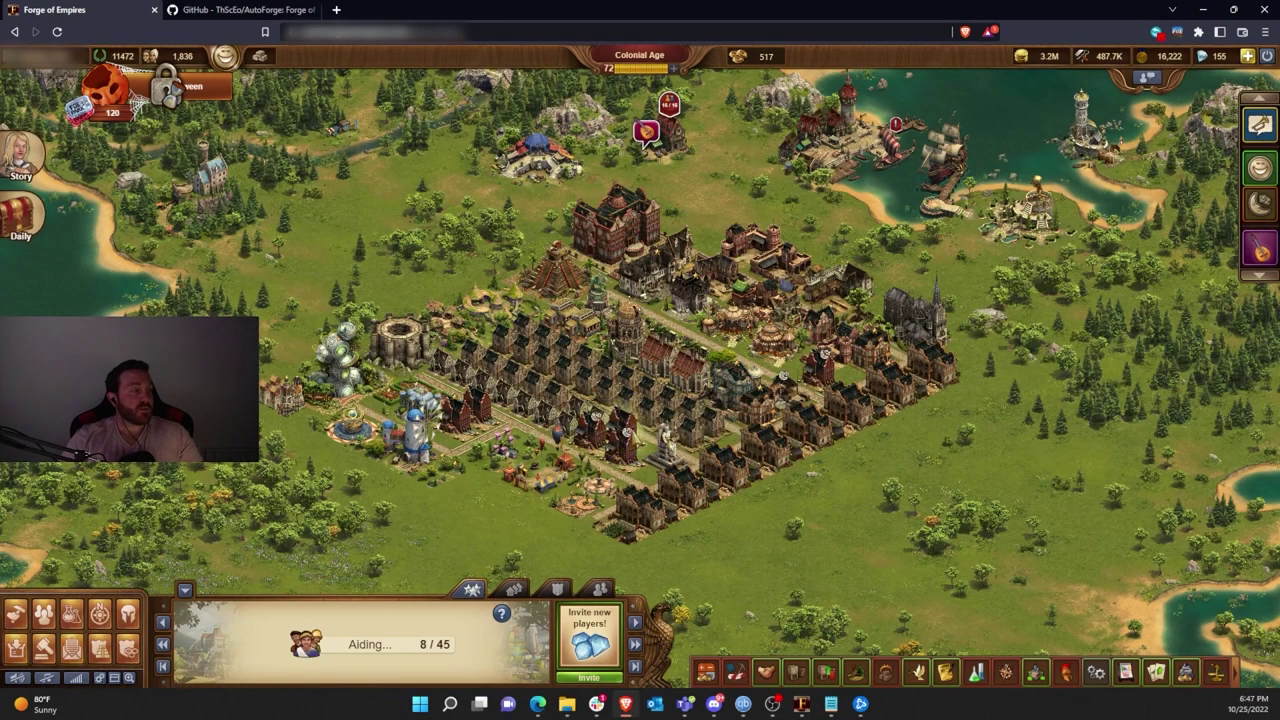
# - Contribute 72 Forge Points to Castel del Monte's next level
pyautogui.moveTo(596, 242)
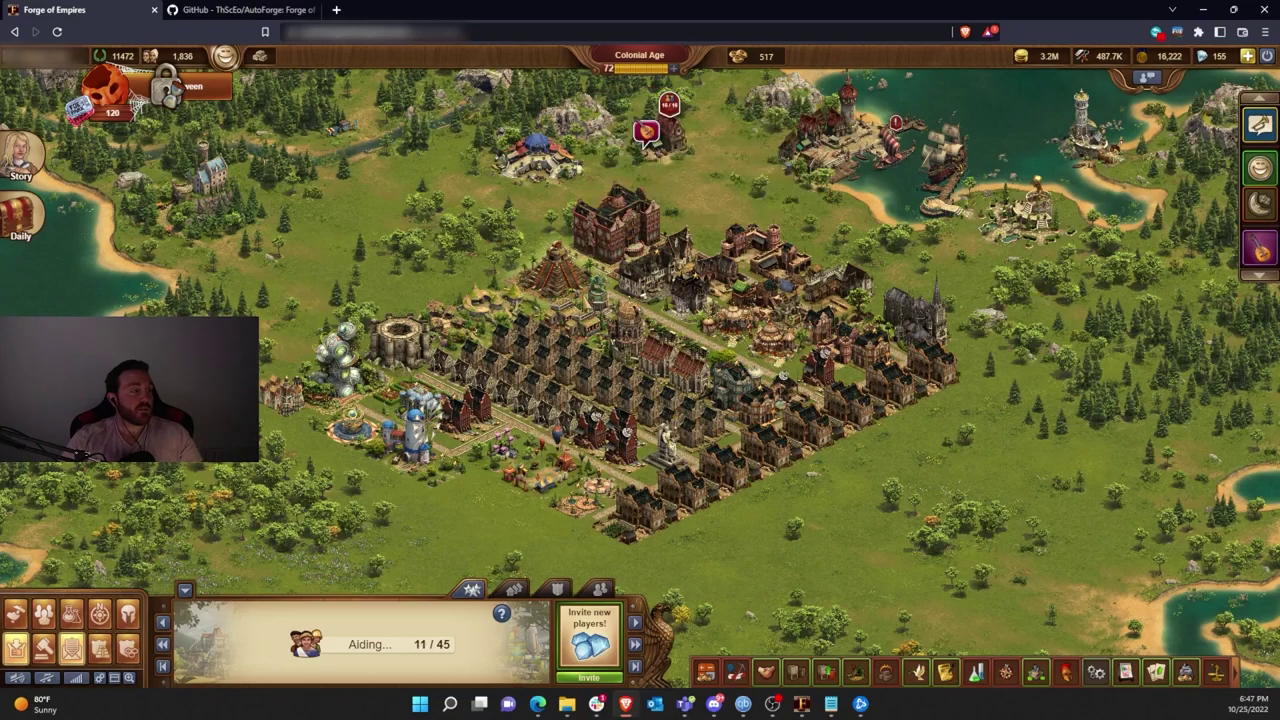
pyautogui.click(432, 352)
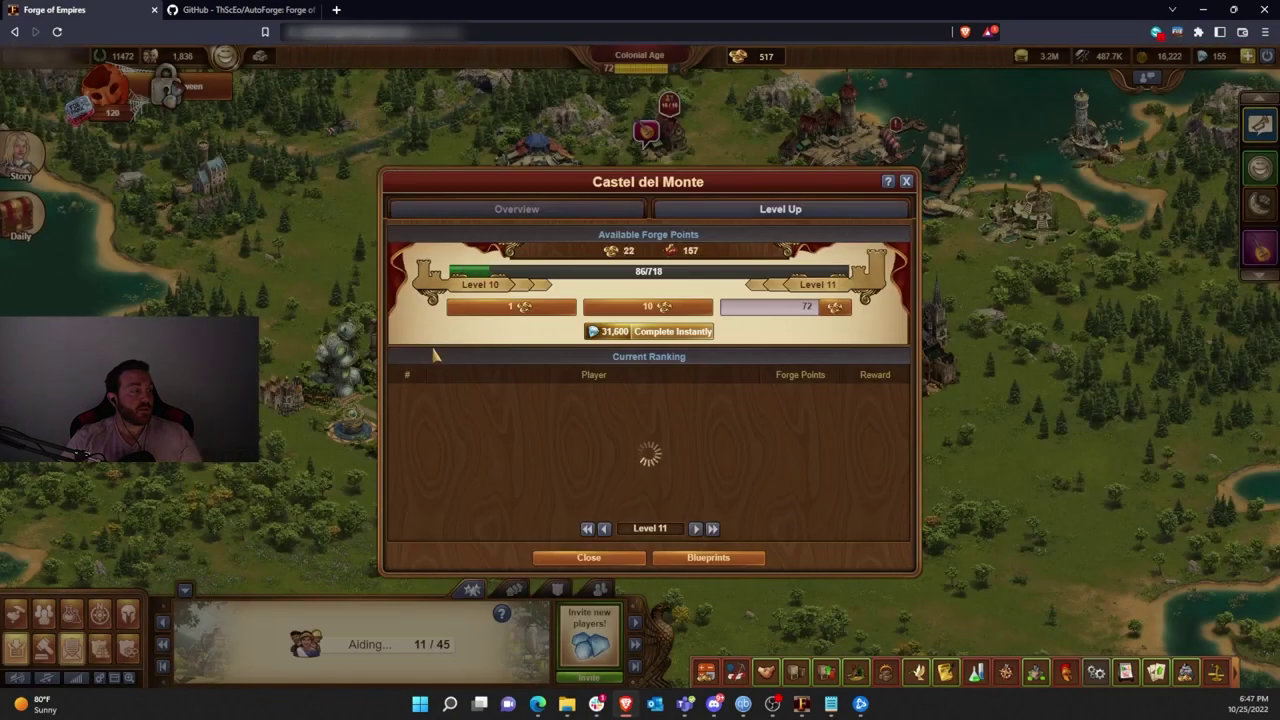
pyautogui.click(835, 307)
pyautogui.press('Escape')
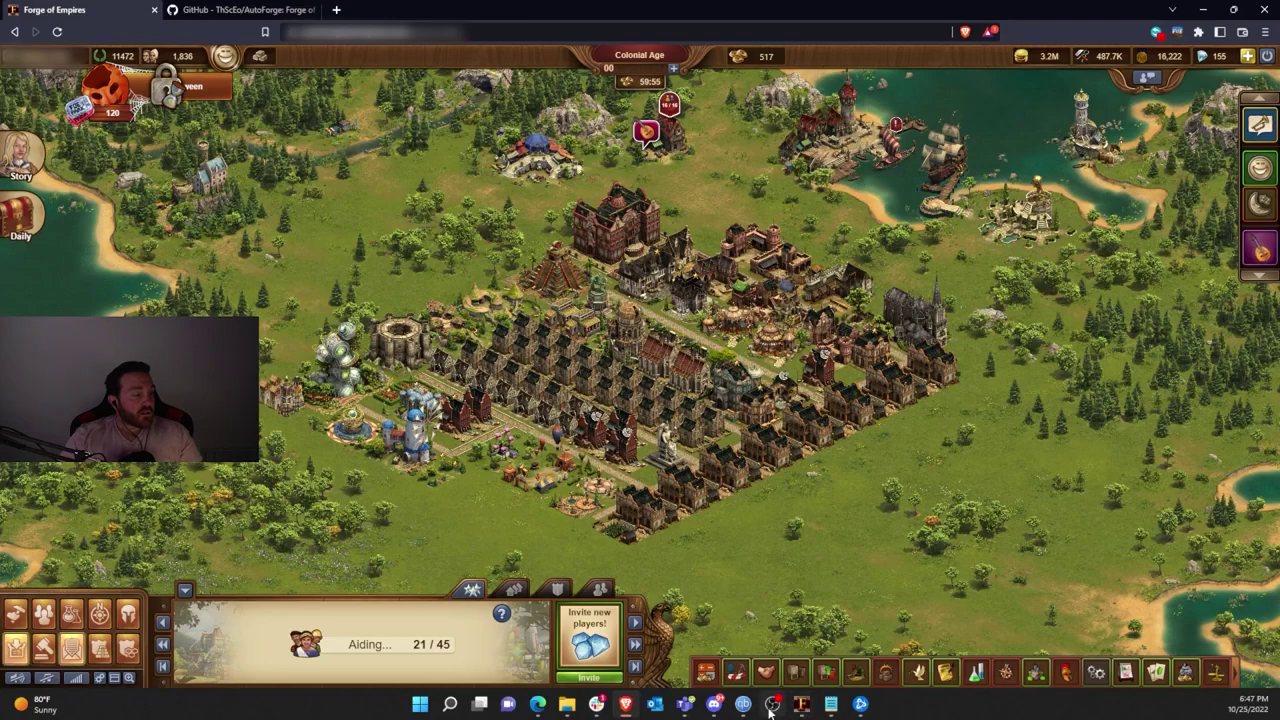
# - Bring the AutoForge window to the front and widen it slightly
pyautogui.click(859, 705)
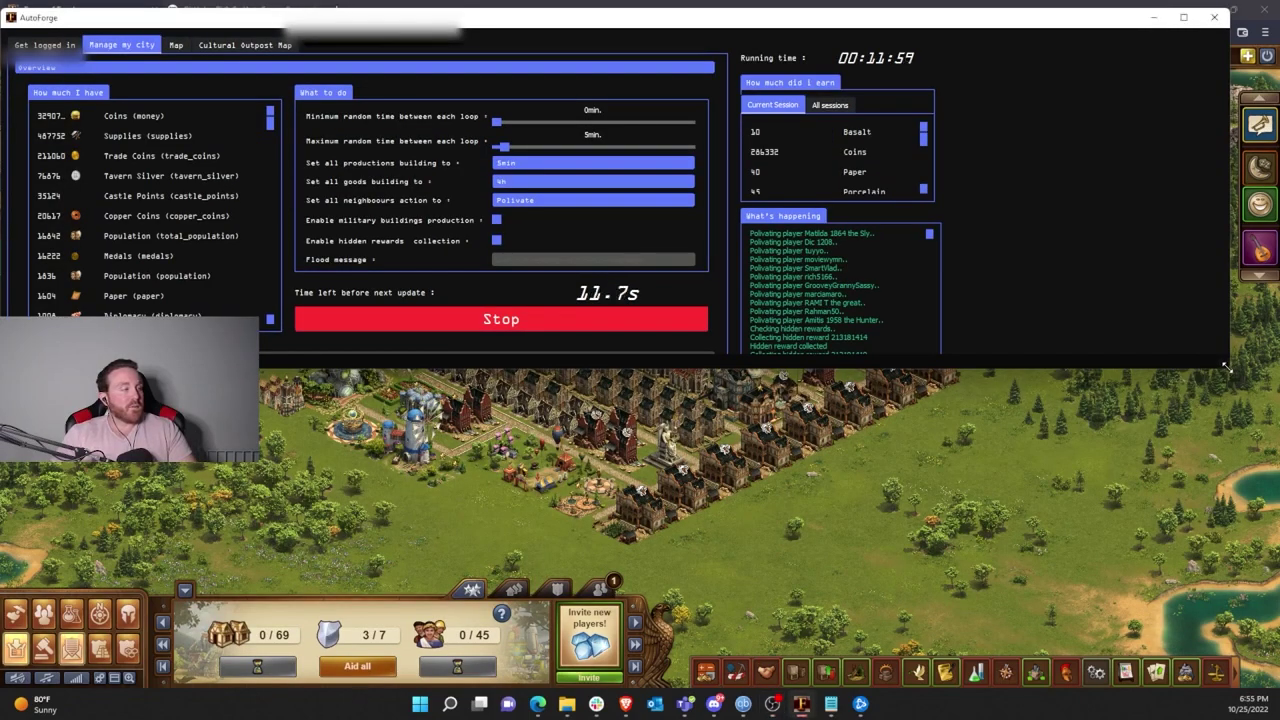
pyautogui.moveTo(1226, 368); pyautogui.dragTo(1252, 358)
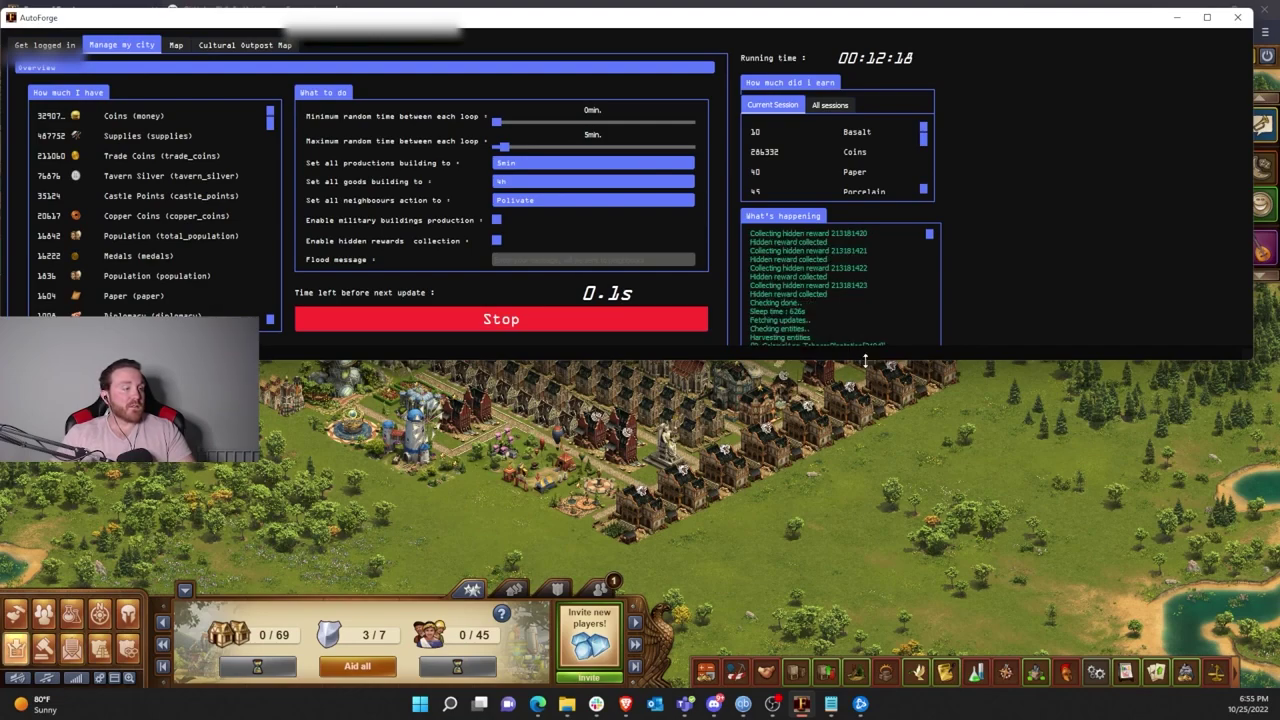
# - Stretch the AutoForge window taller so more activity log entries show
pyautogui.moveTo(866, 360); pyautogui.dragTo(890, 488)
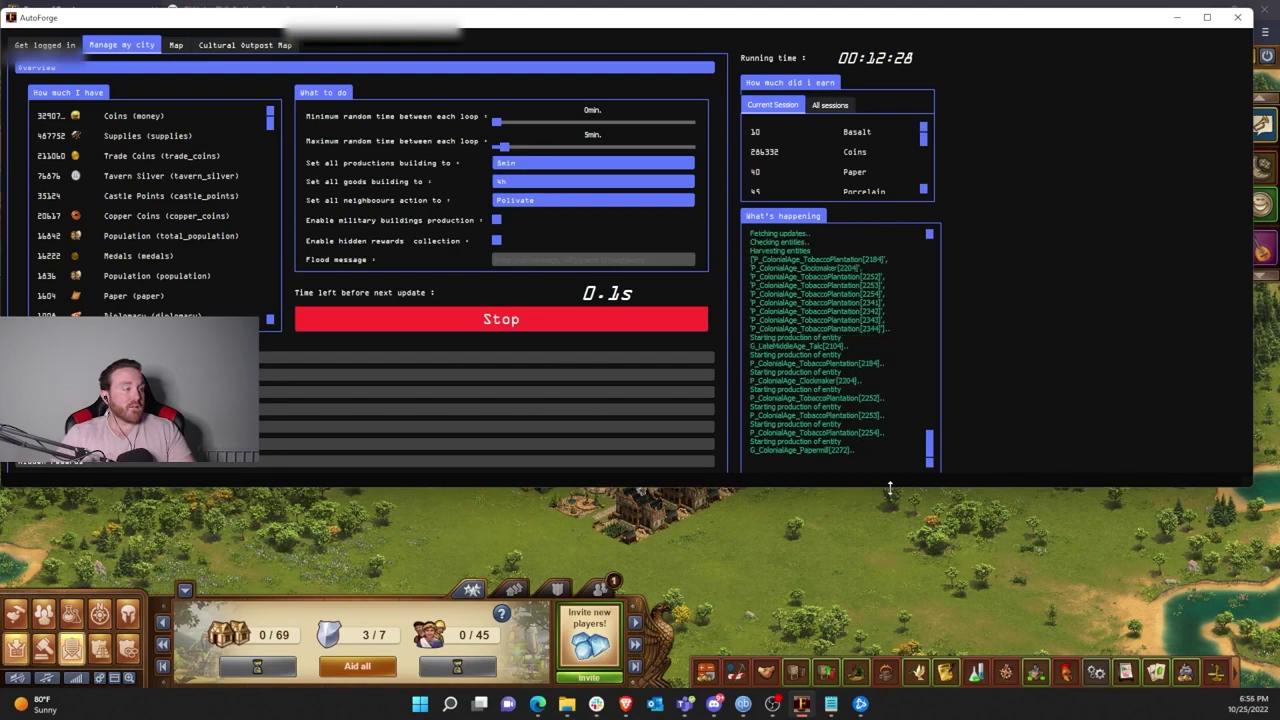
pyautogui.moveTo(890, 488); pyautogui.dragTo(891, 486)
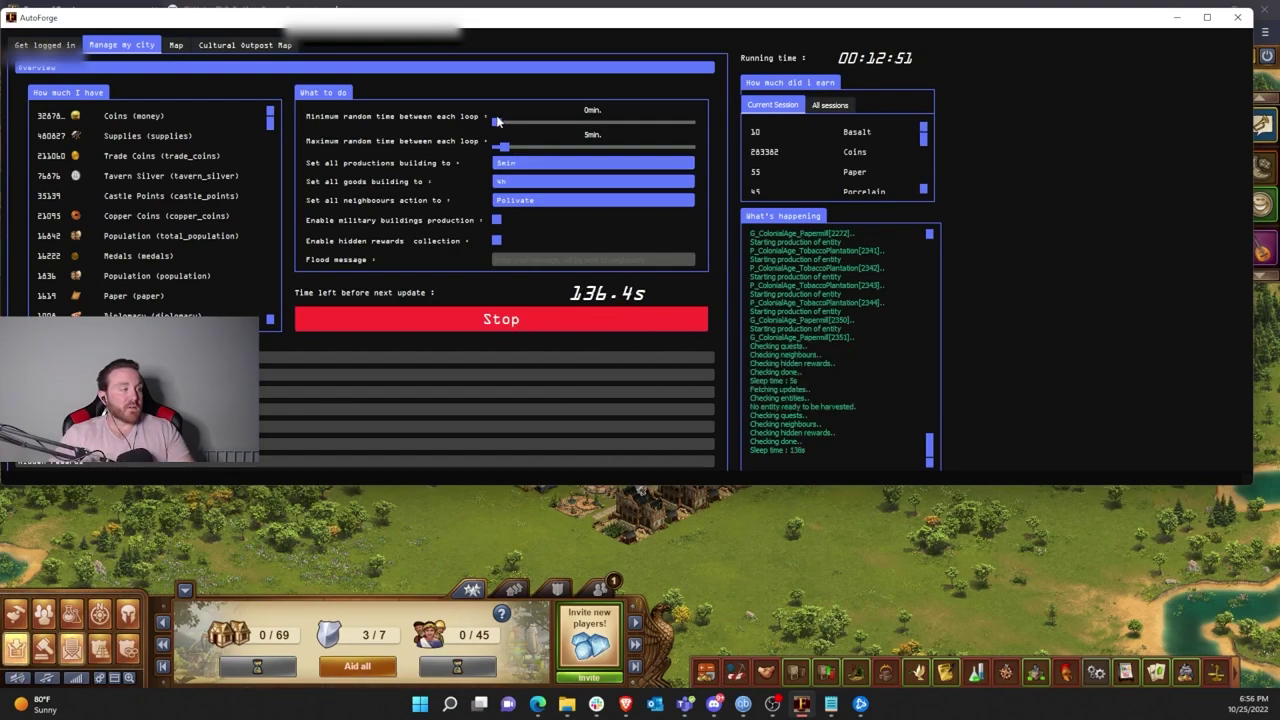
# - Set the random loop wait to 10–12 minutes and scroll through the earnings list
pyautogui.moveTo(497, 121); pyautogui.dragTo(517, 136)
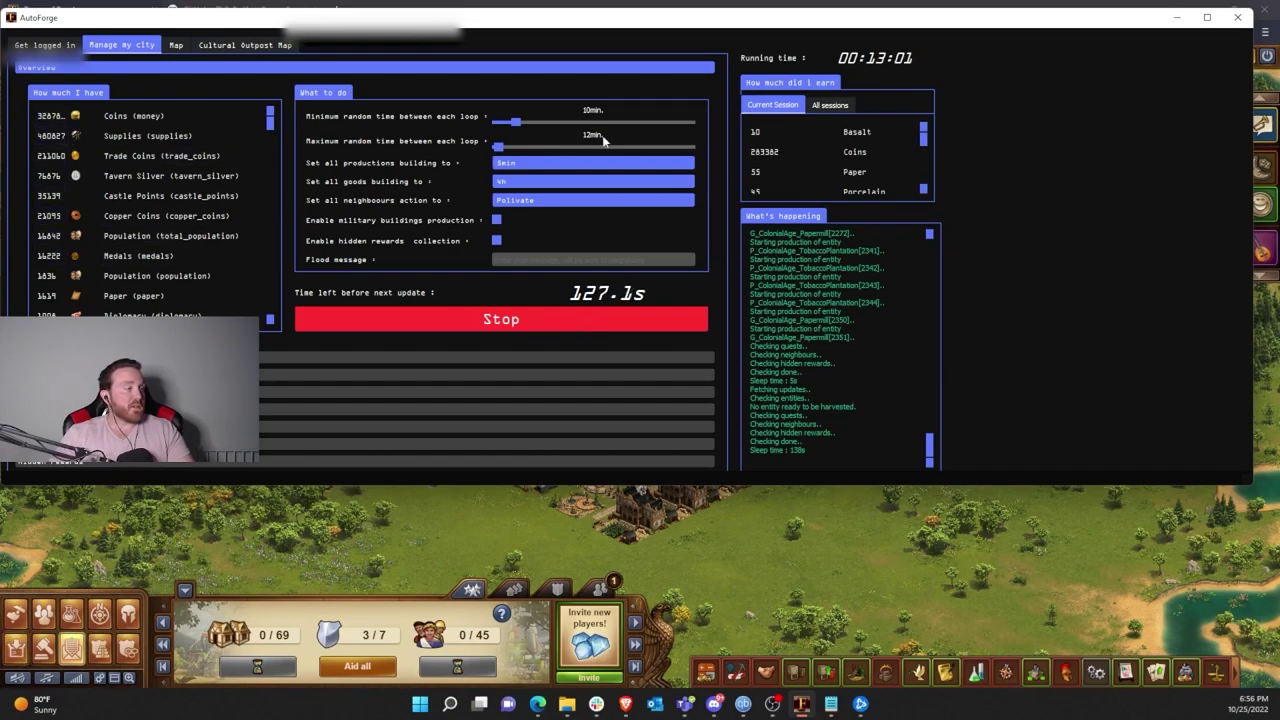
pyautogui.scroll(-3, 775, 158)
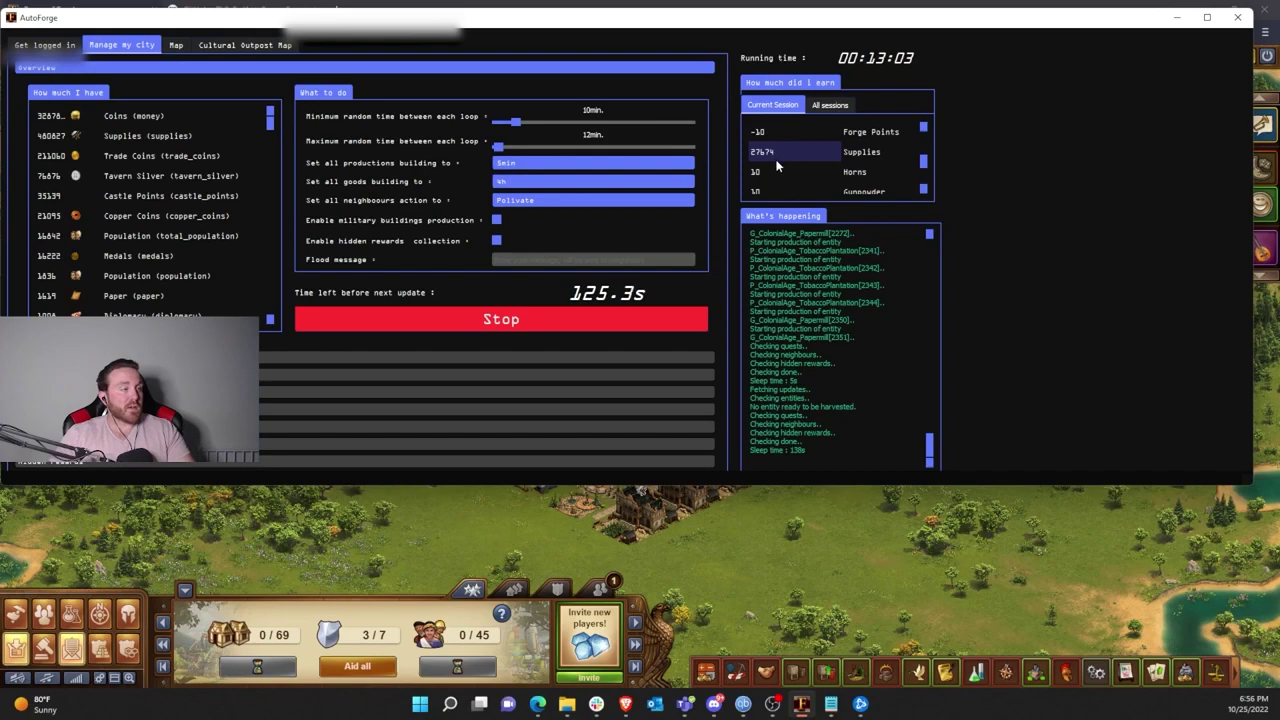
pyautogui.scroll(3, 777, 163)
pyautogui.scroll(-5, 776, 170)
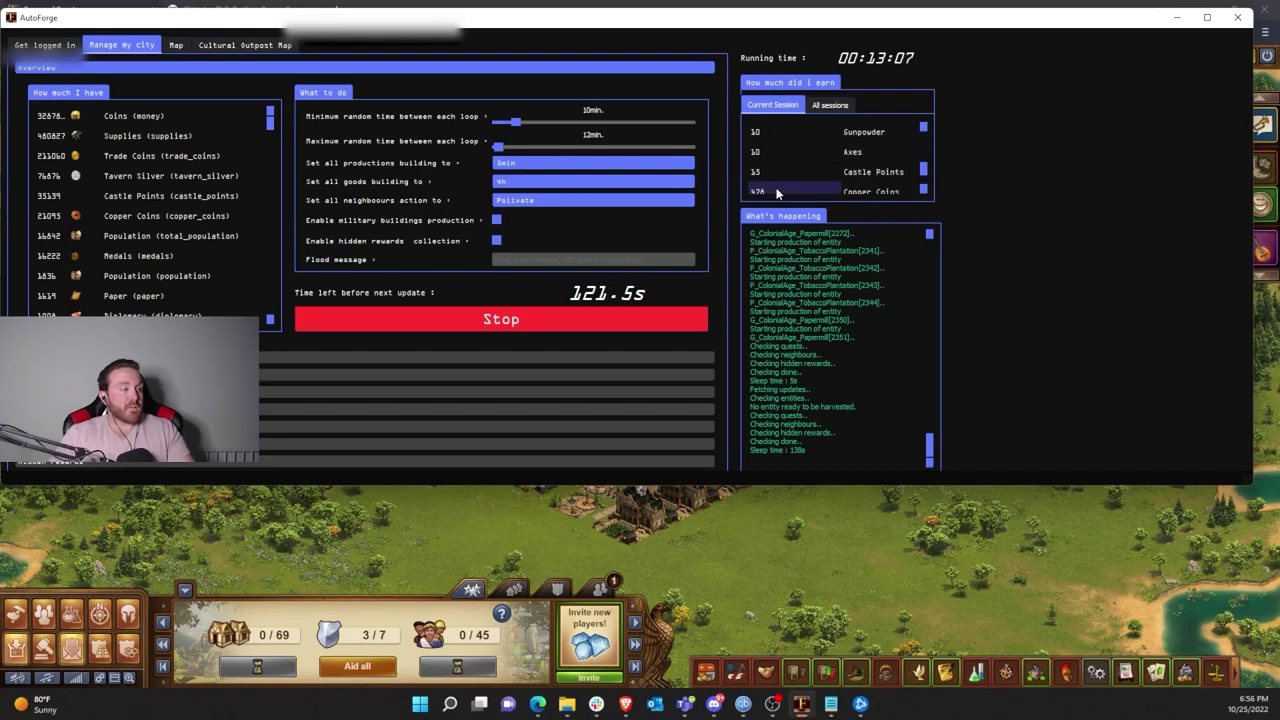
pyautogui.scroll(-2, 777, 190)
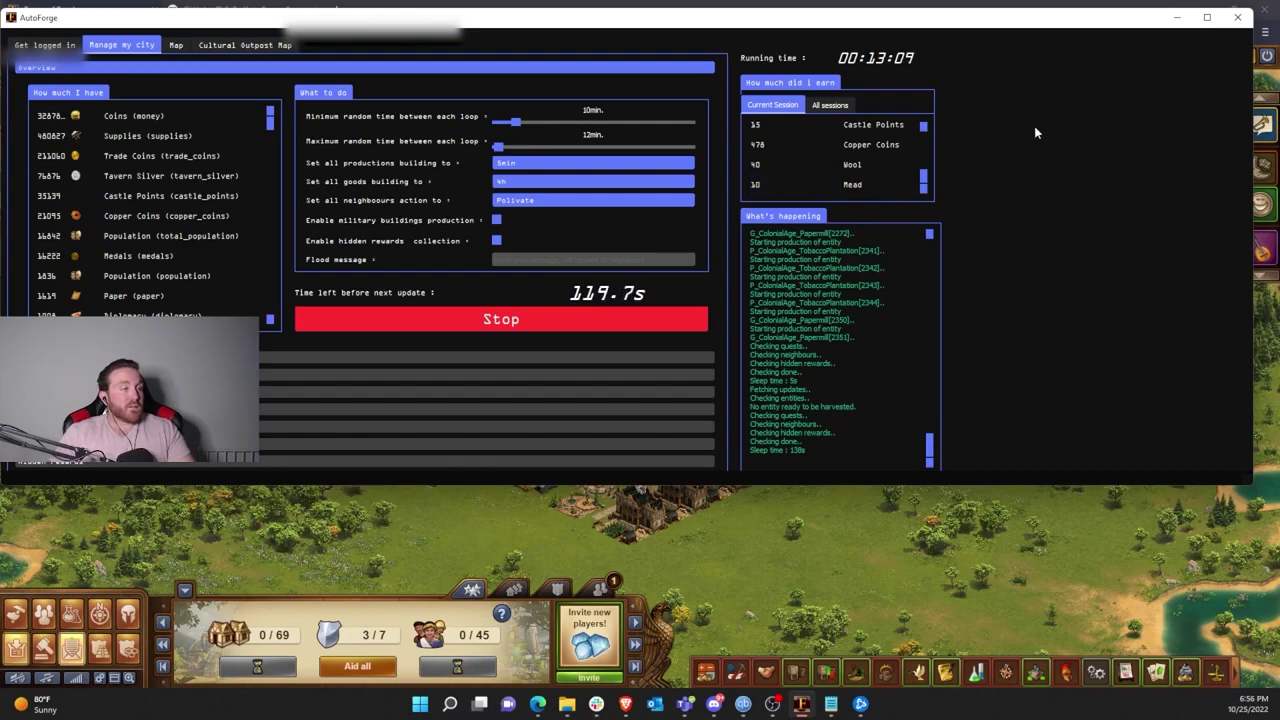
# - Stop the bot, close AutoForge, and reload the game page
pyautogui.click(616, 320)
pyautogui.click(1237, 17)
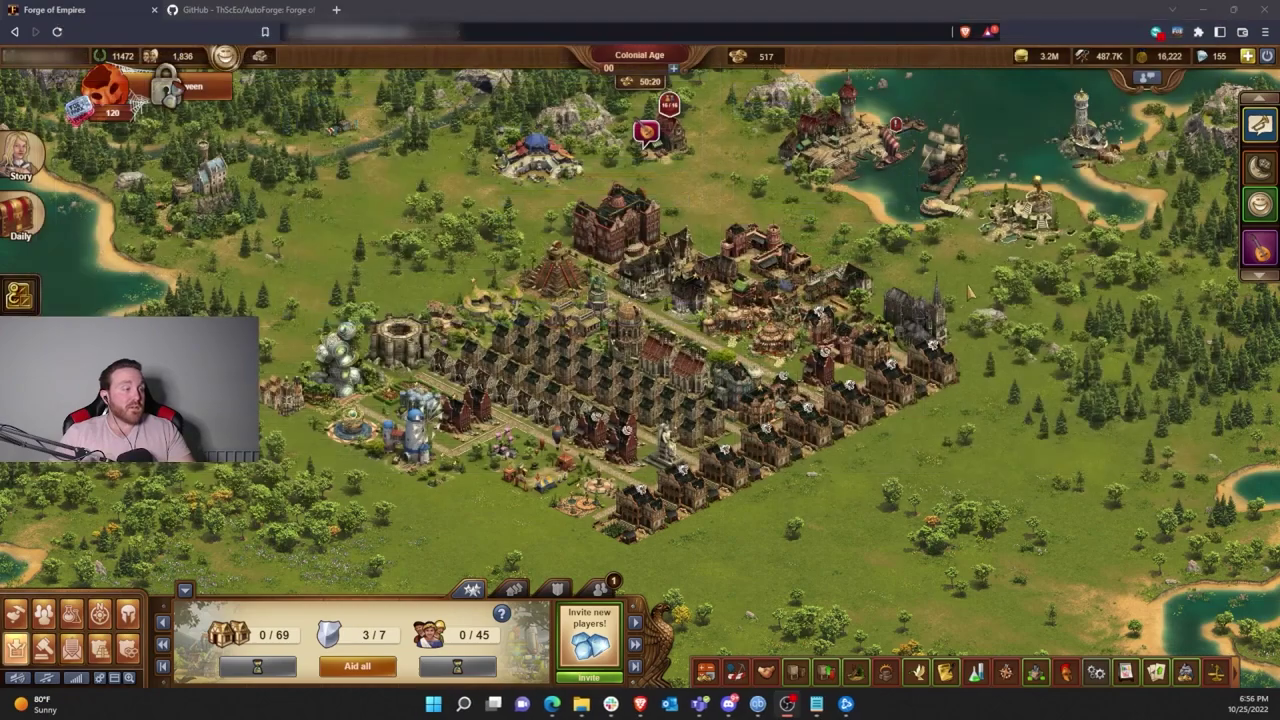
pyautogui.click(59, 33)
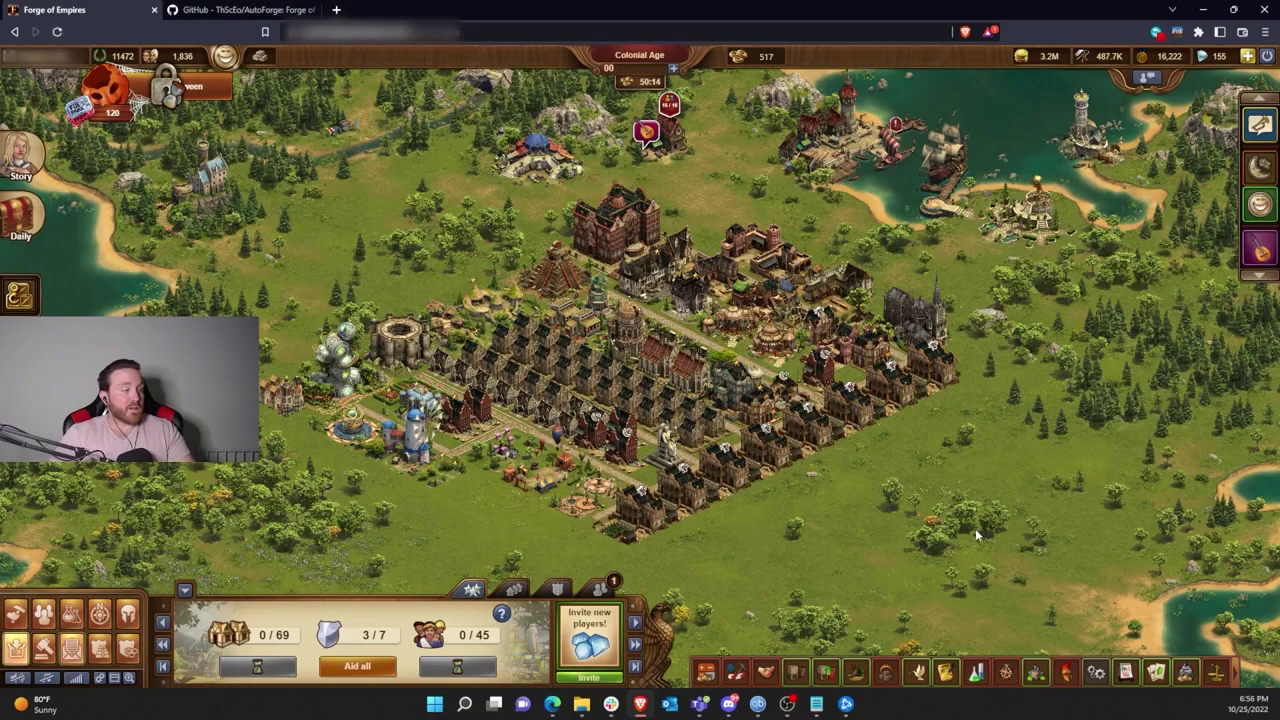
pyautogui.click(58, 32)
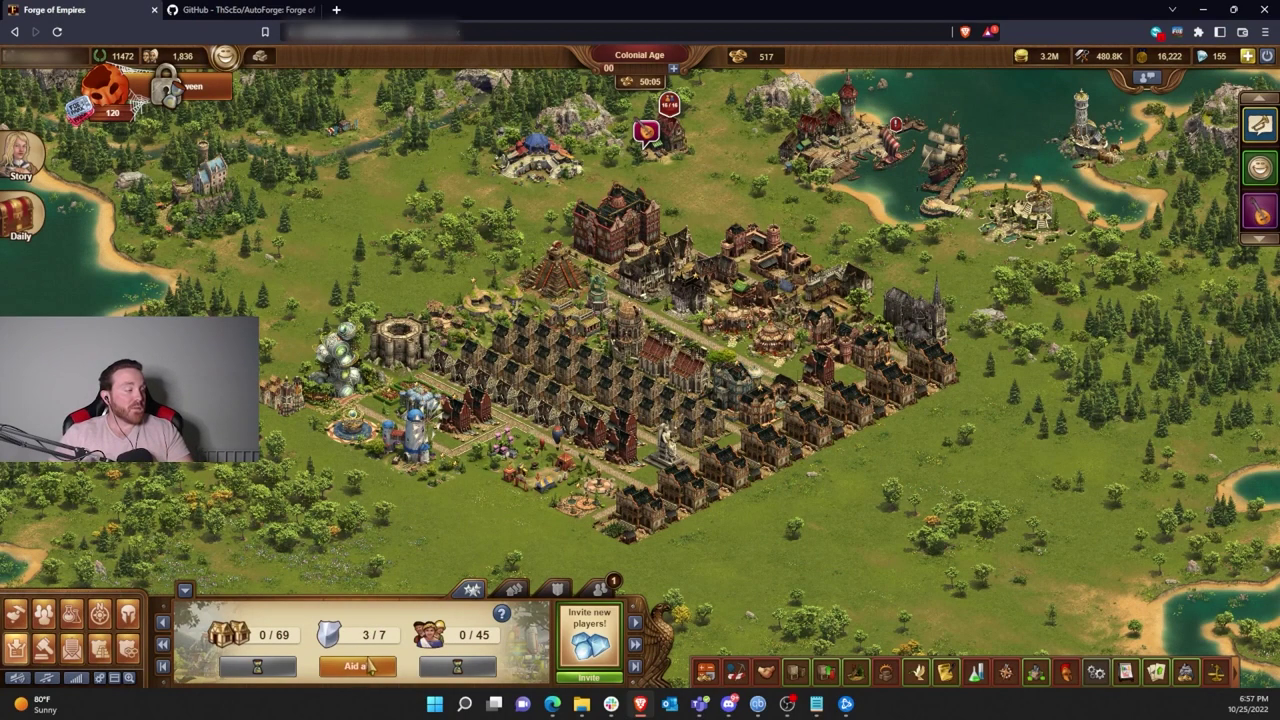
# - Aid all remaining players, then view the AutoForge GitHub repository
pyautogui.click(369, 665)
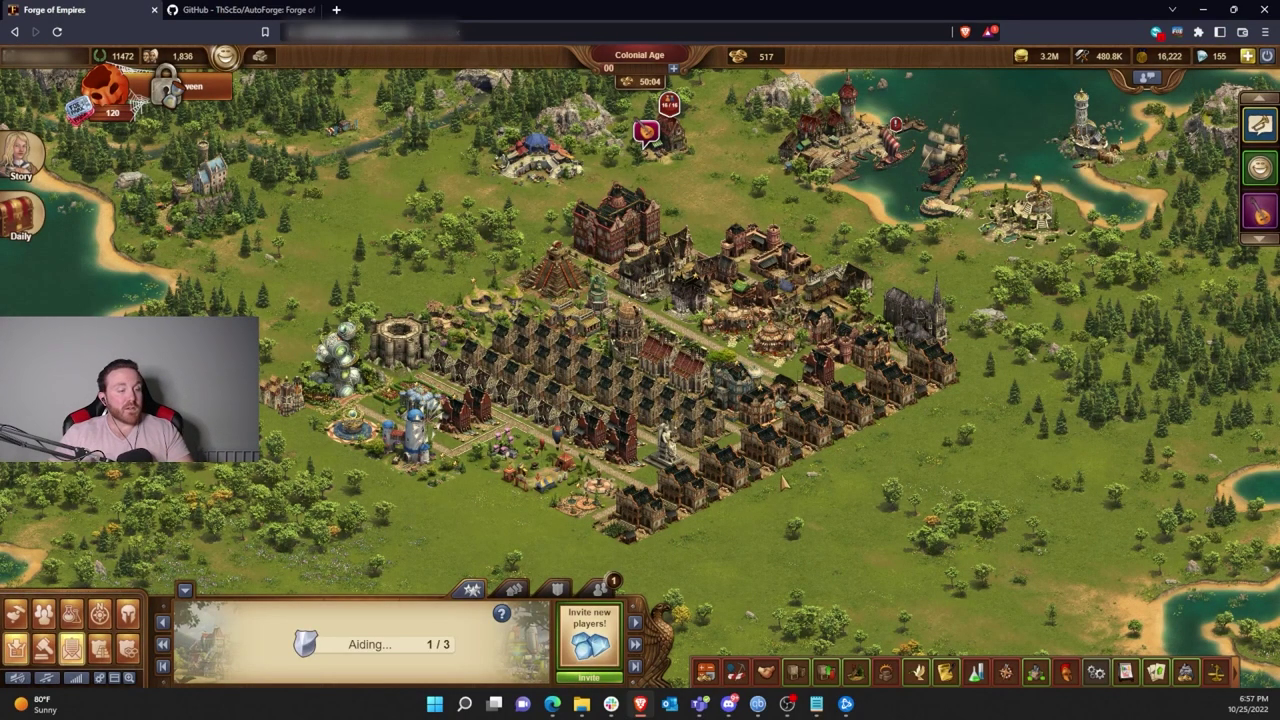
pyautogui.click(210, 16)
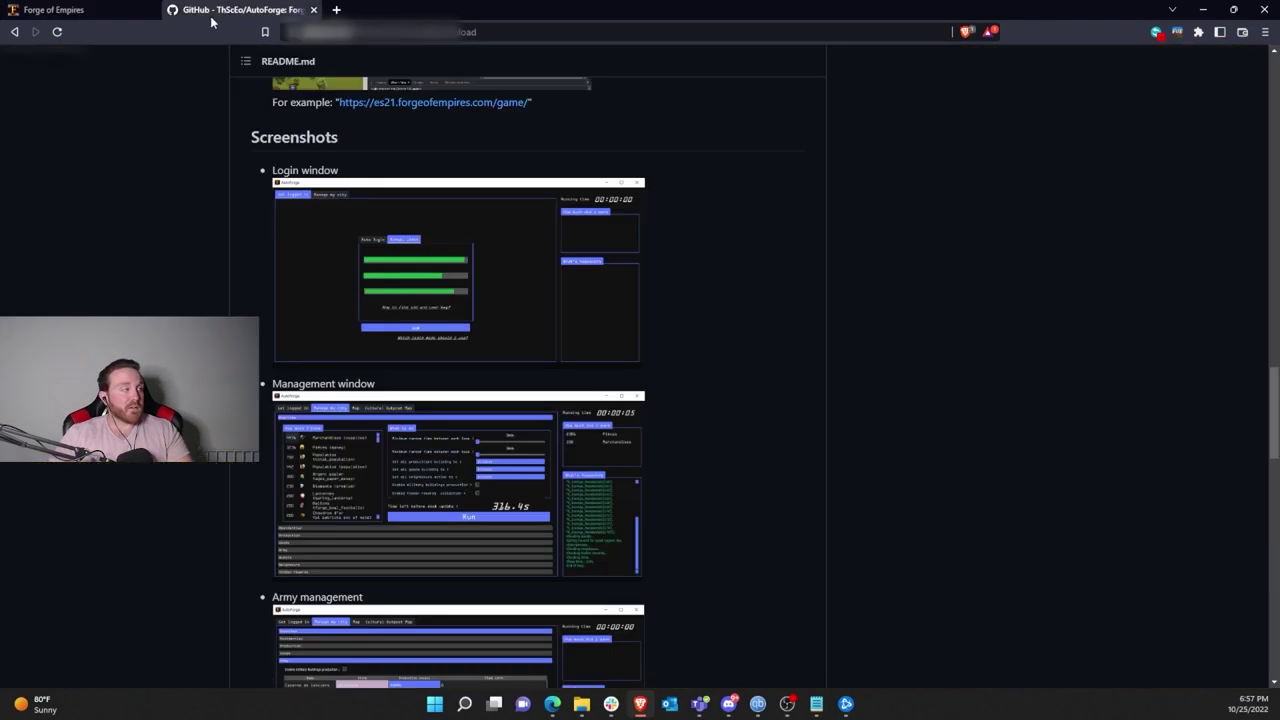
pyautogui.scroll(15, 304, 204)
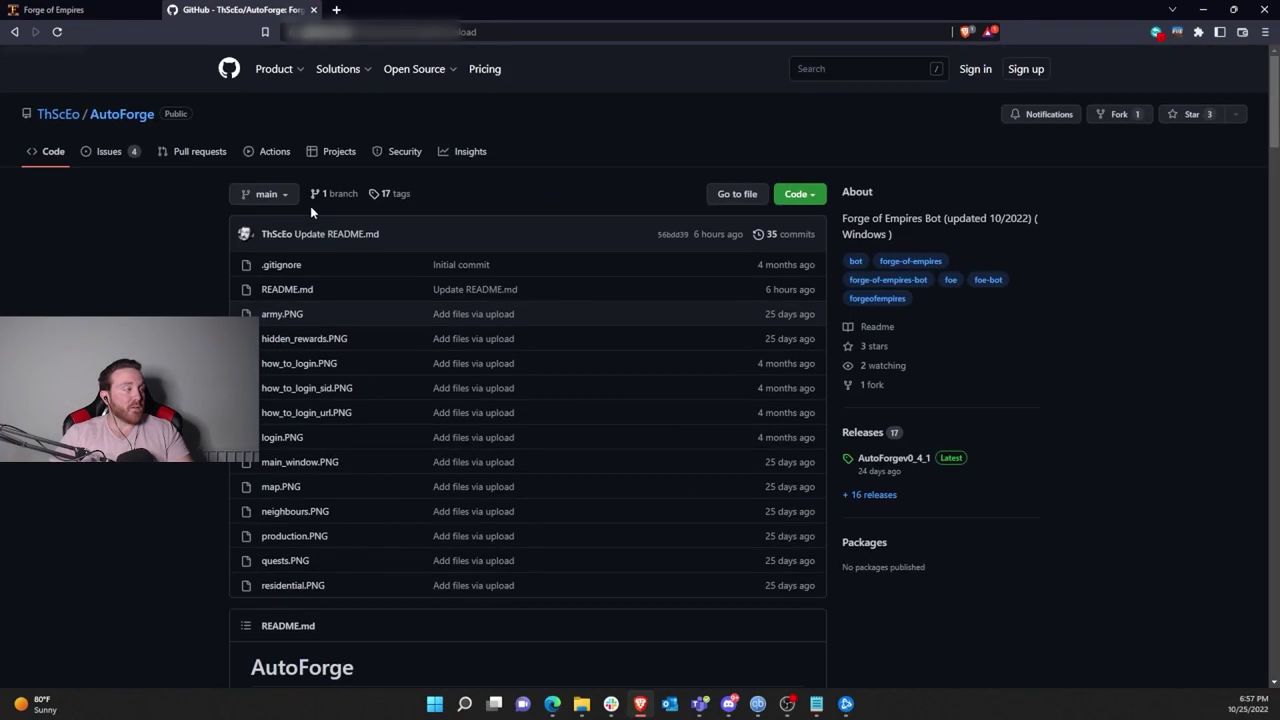
# - Back in the game, gather the pending collectables for 390 coins
pyautogui.click(80, 10)
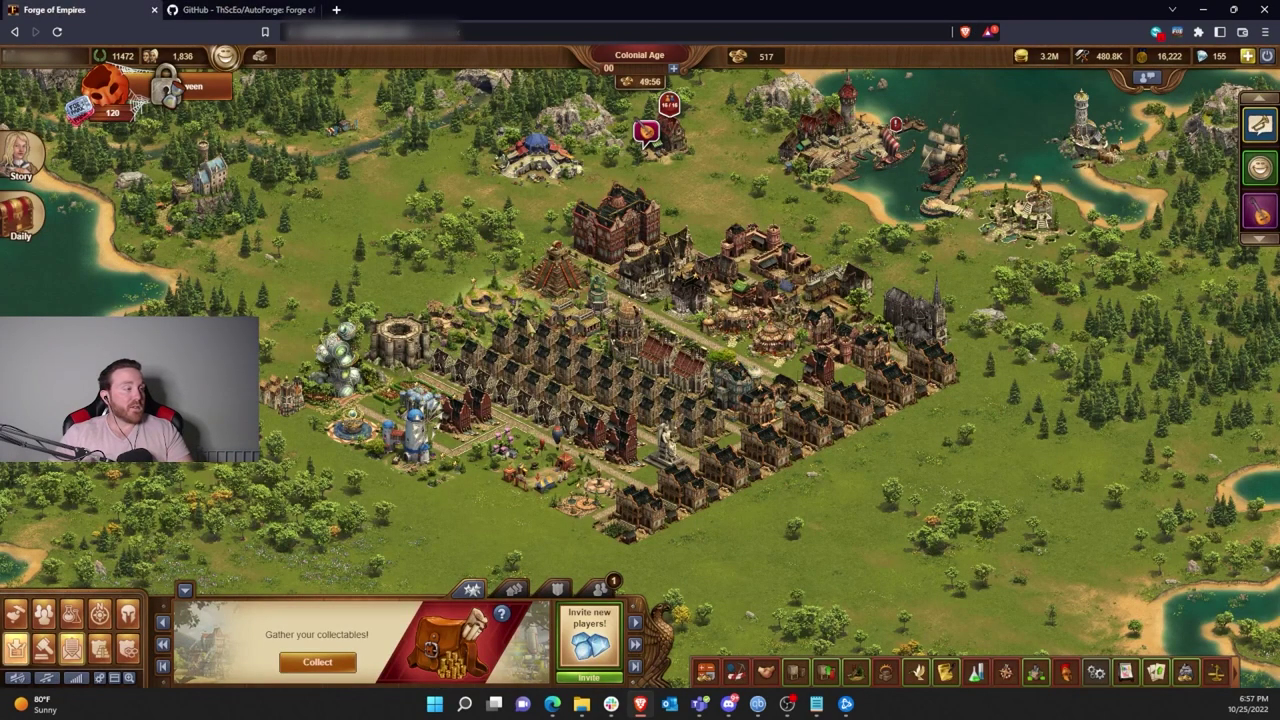
pyautogui.click(338, 663)
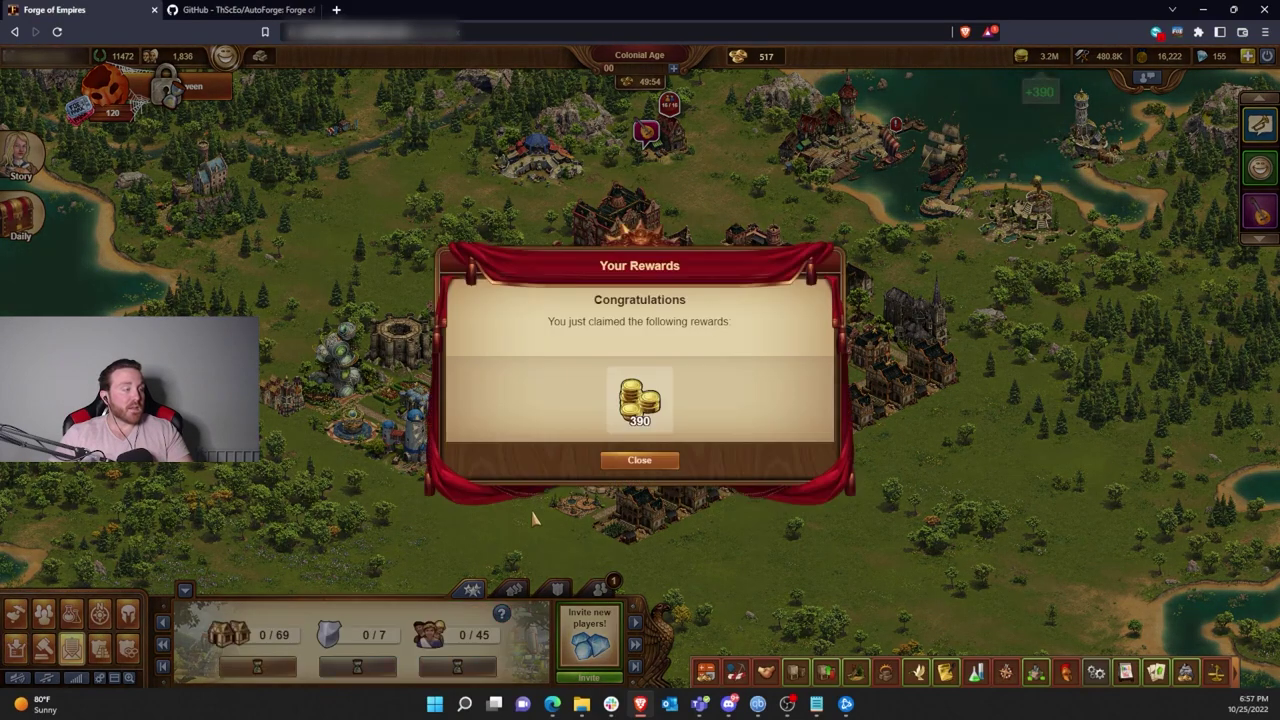
pyautogui.click(645, 464)
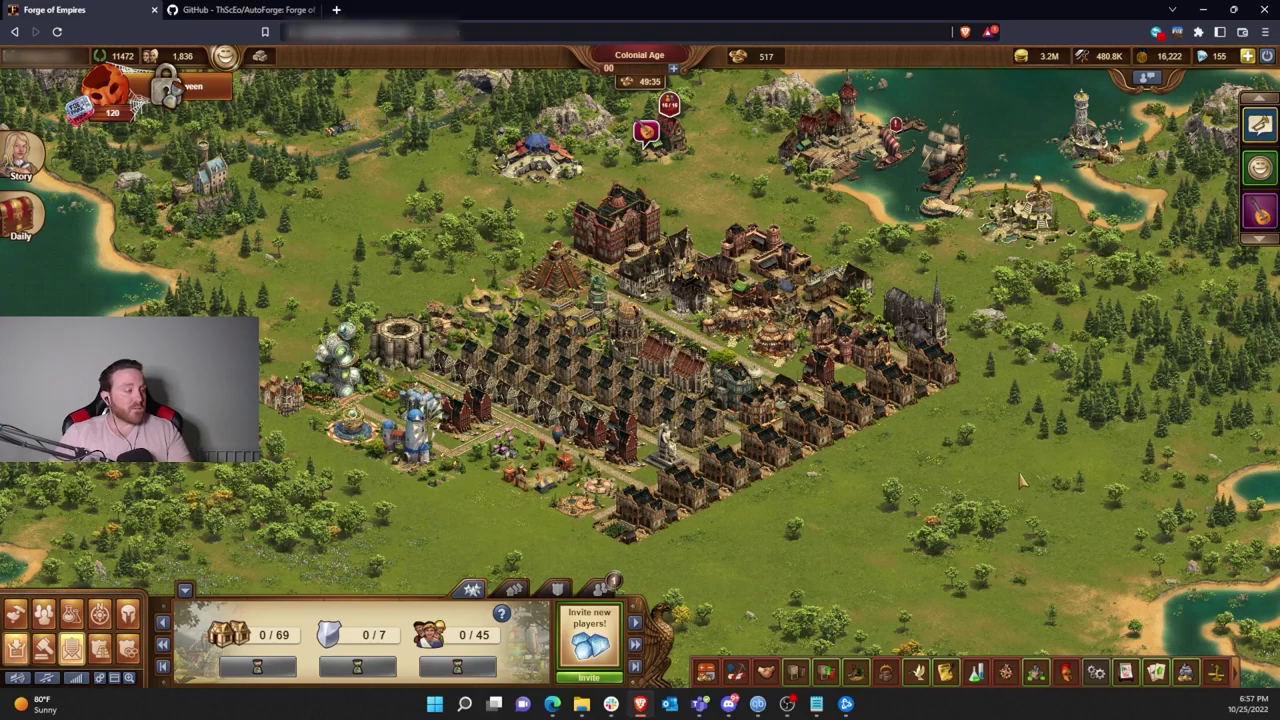
pyautogui.click(215, 11)
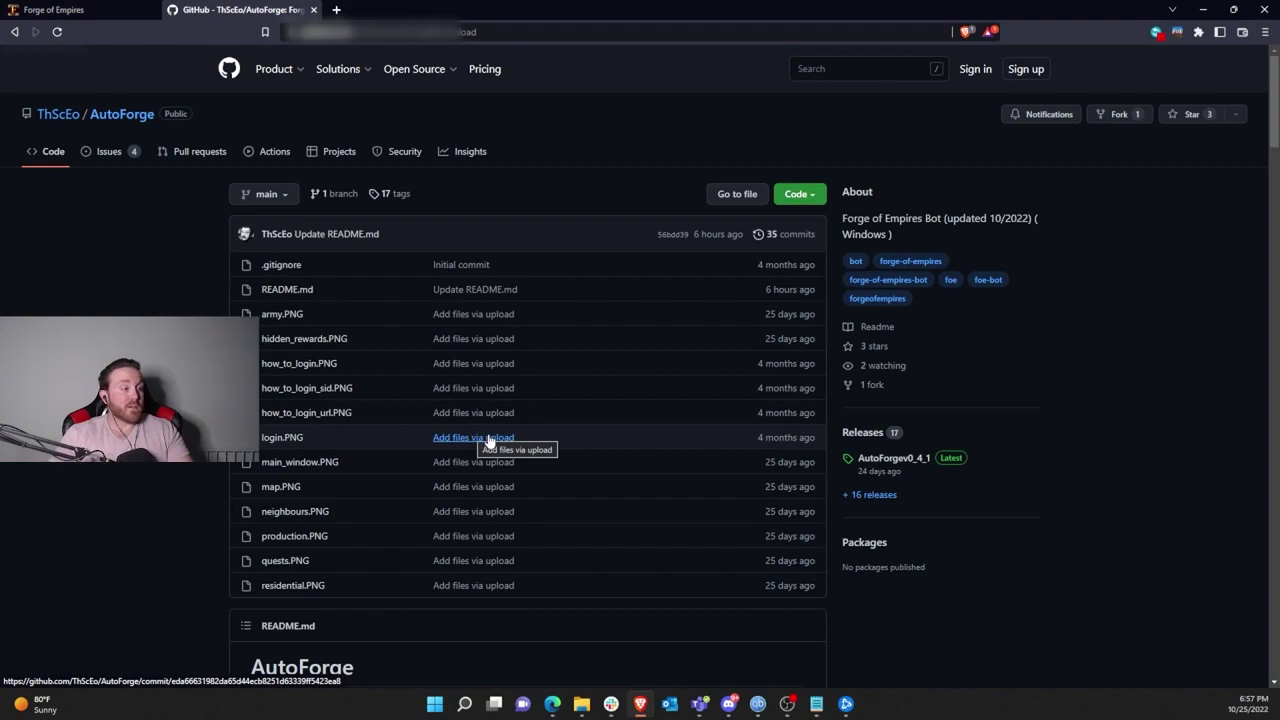
pyautogui.scroll(-5, 490, 431)
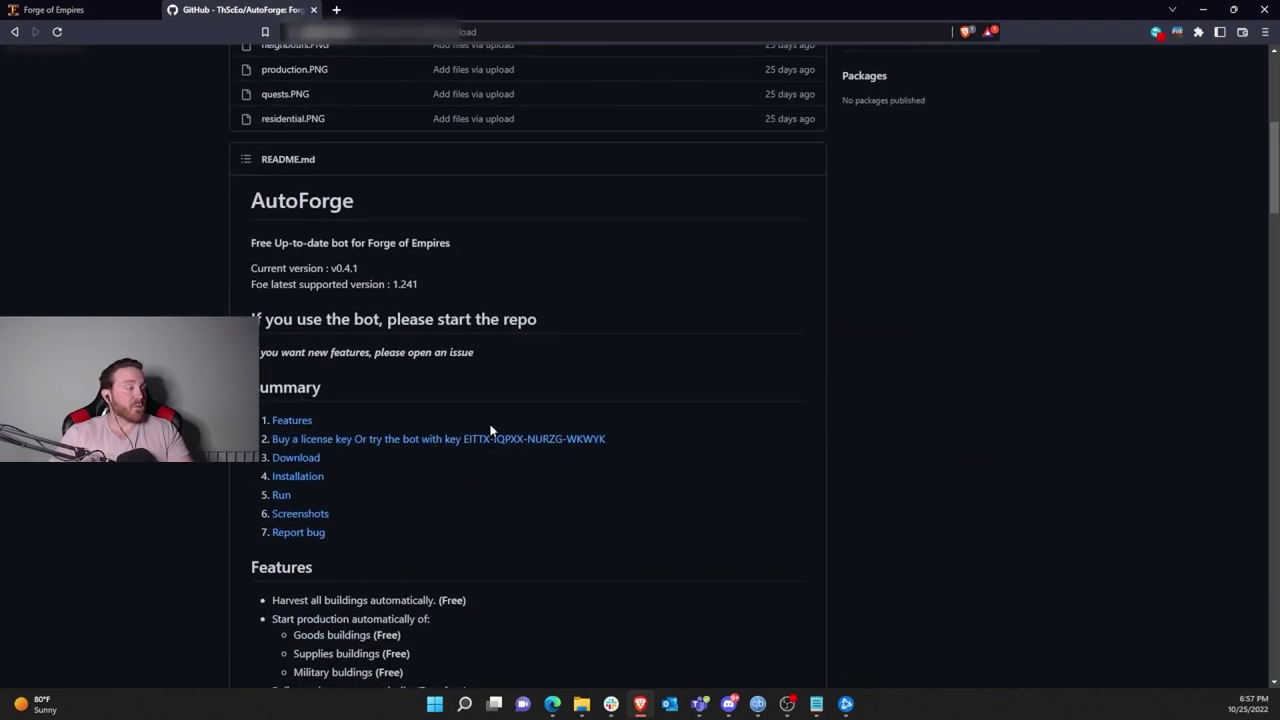
pyautogui.click(91, 12)
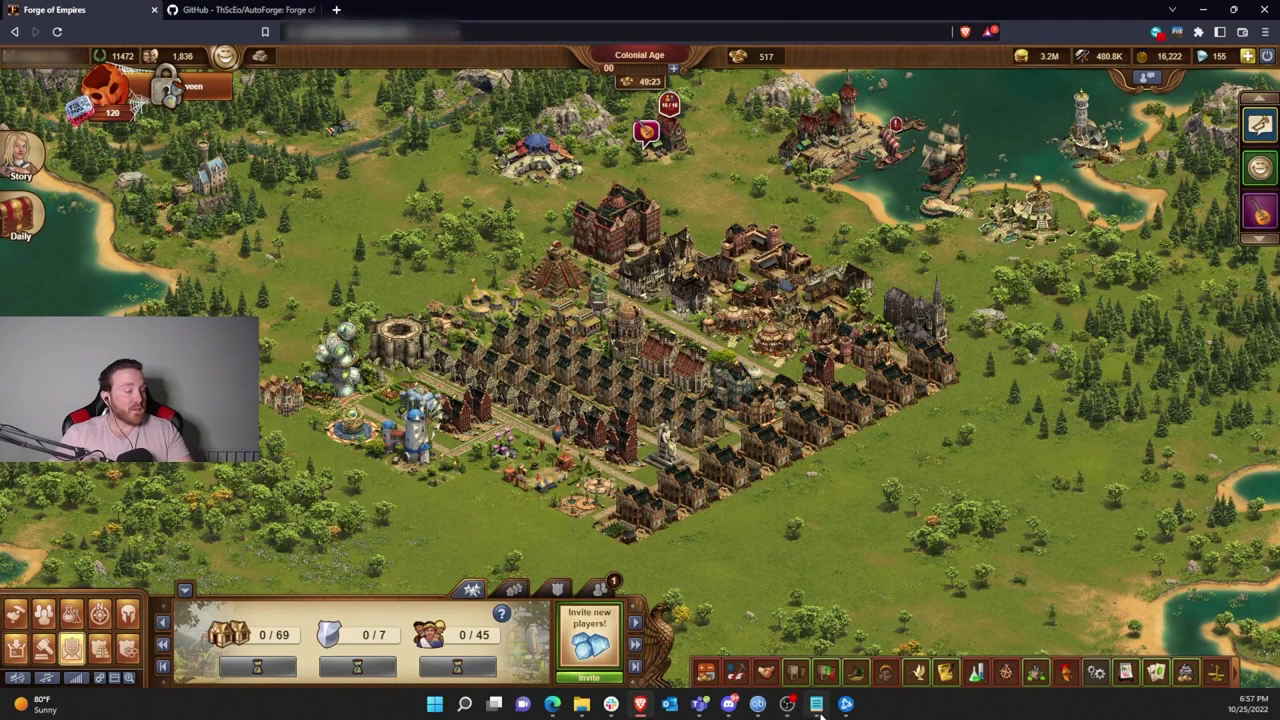